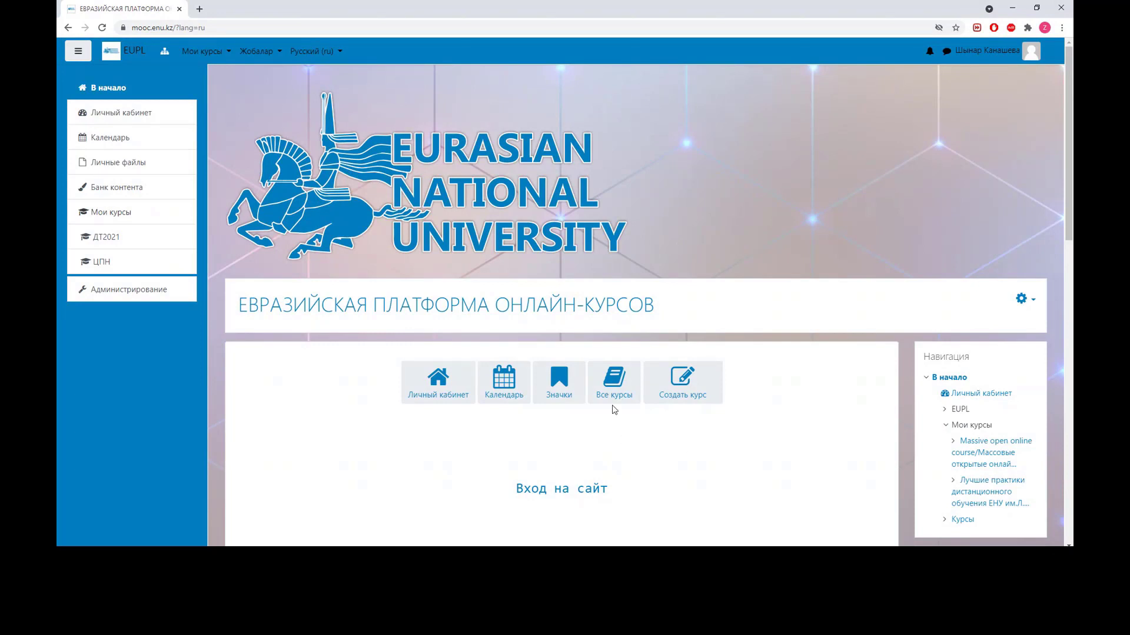
Open the quiz "тест 123" in the course ДТ2021 (Для тестирования 2021-2022)
{"action": "left_click", "coordinate": [617, 384]}
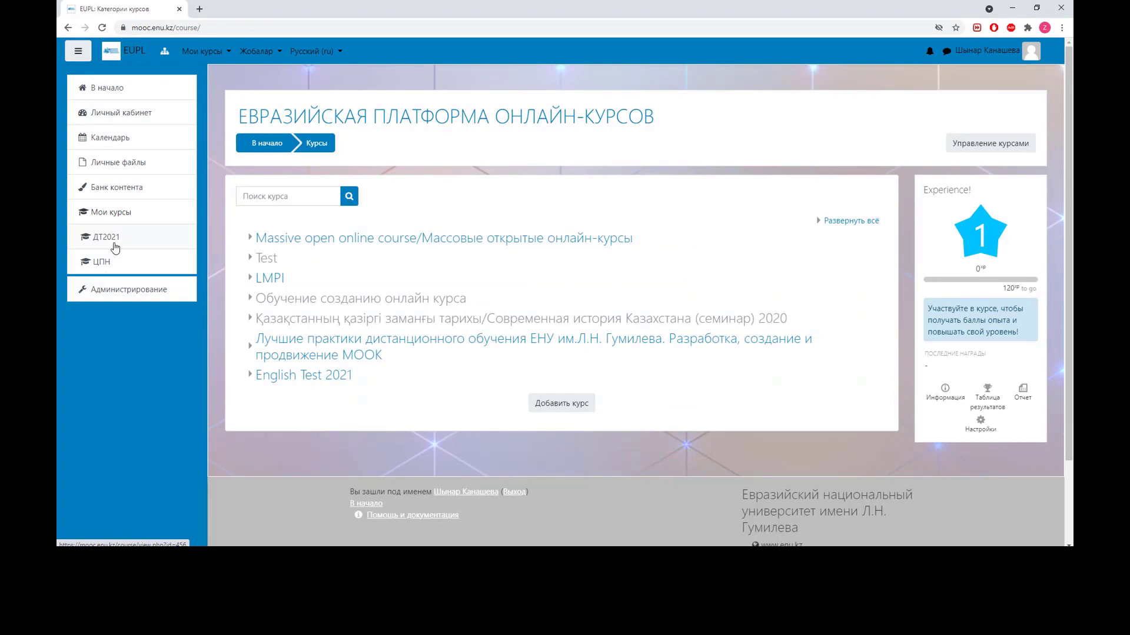
{"action": "left_click", "coordinate": [115, 239]}
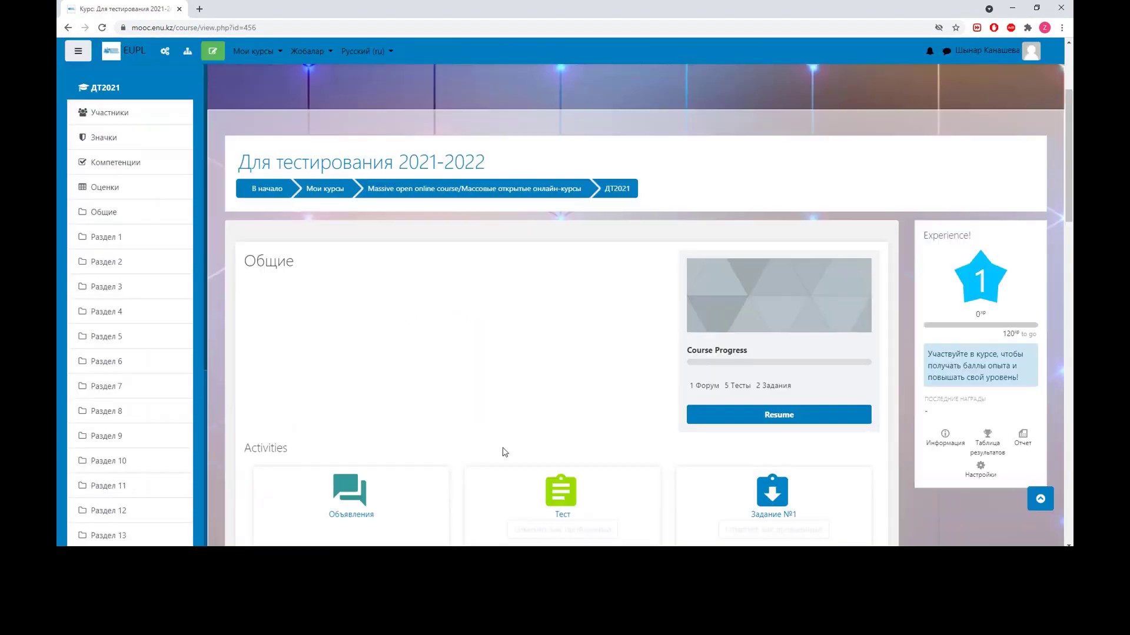
{"action": "scroll", "coordinate": [504, 452], "scroll_direction": "down", "scroll_amount": 2}
{"action": "left_click", "coordinate": [561, 462]}
{"action": "scroll", "coordinate": [600, 416], "scroll_direction": "down", "scroll_amount": 4}
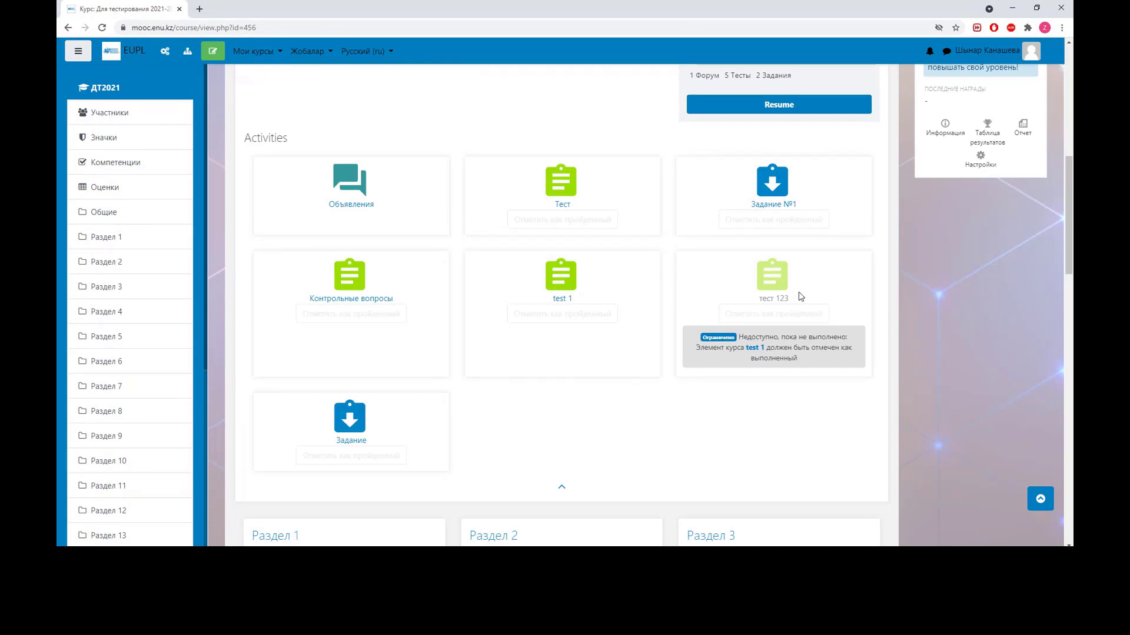
{"action": "left_click", "coordinate": [767, 280]}
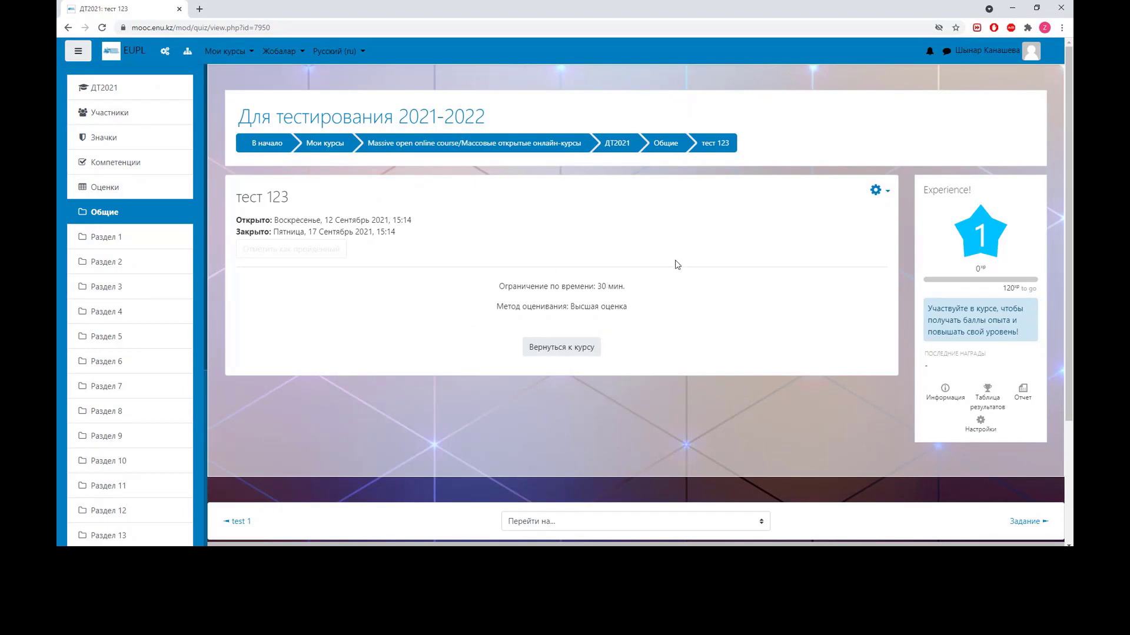
Open the quiz "тест 123" for editing its questions
{"action": "left_click", "coordinate": [879, 190]}
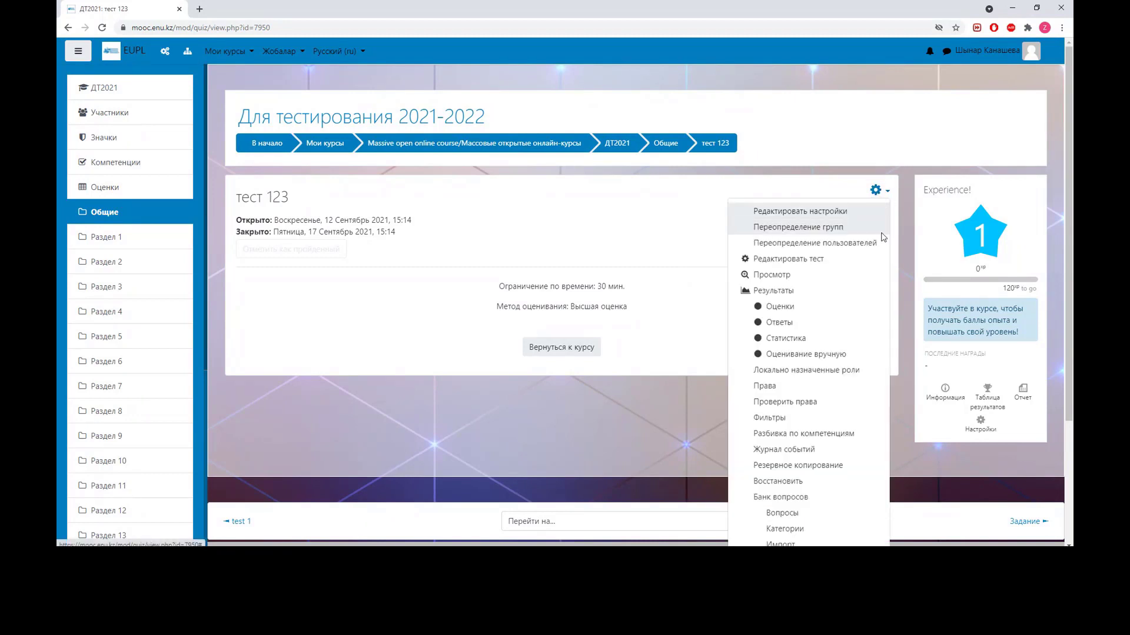
{"action": "left_click", "coordinate": [794, 260]}
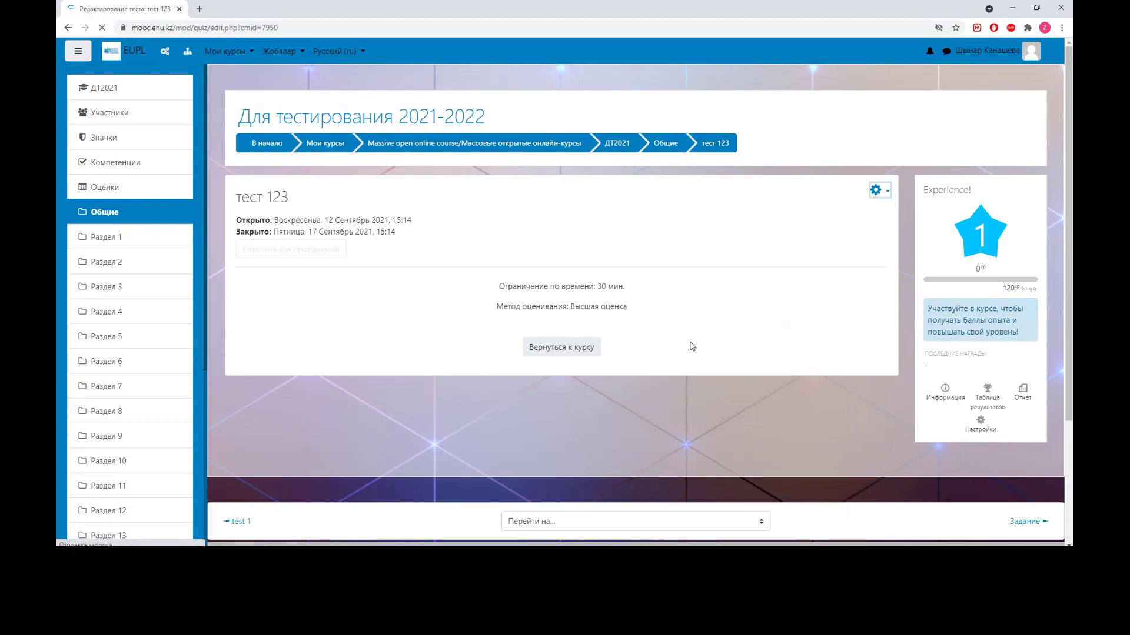
{"action": "scroll", "coordinate": [725, 369], "scroll_direction": "down", "scroll_amount": 2}
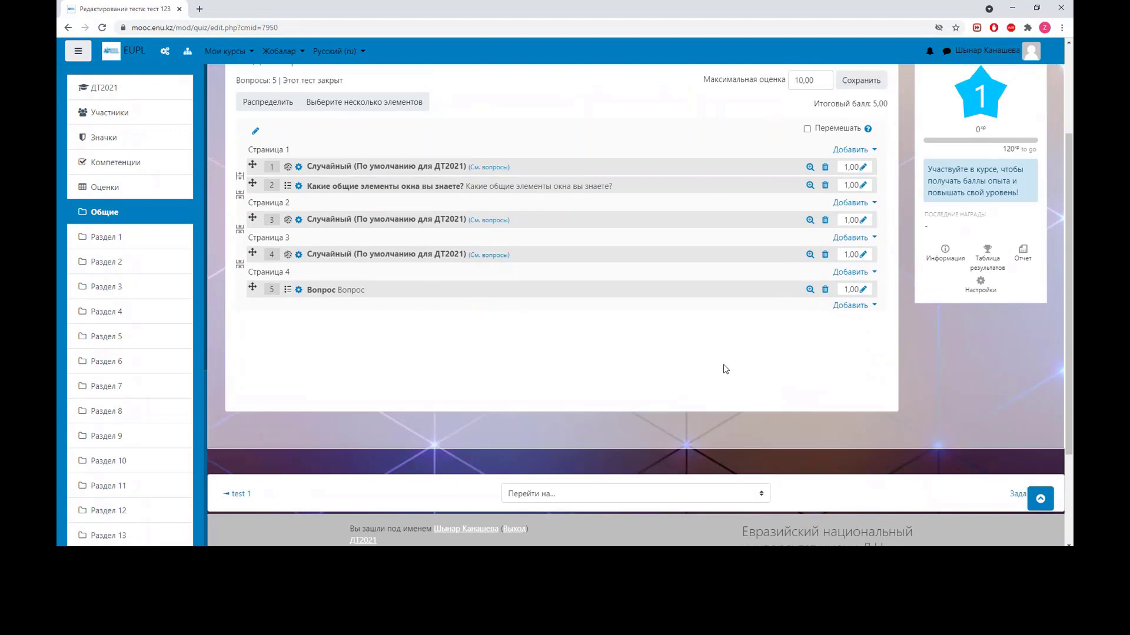
{"action": "scroll", "coordinate": [726, 368], "scroll_direction": "up", "scroll_amount": 2}
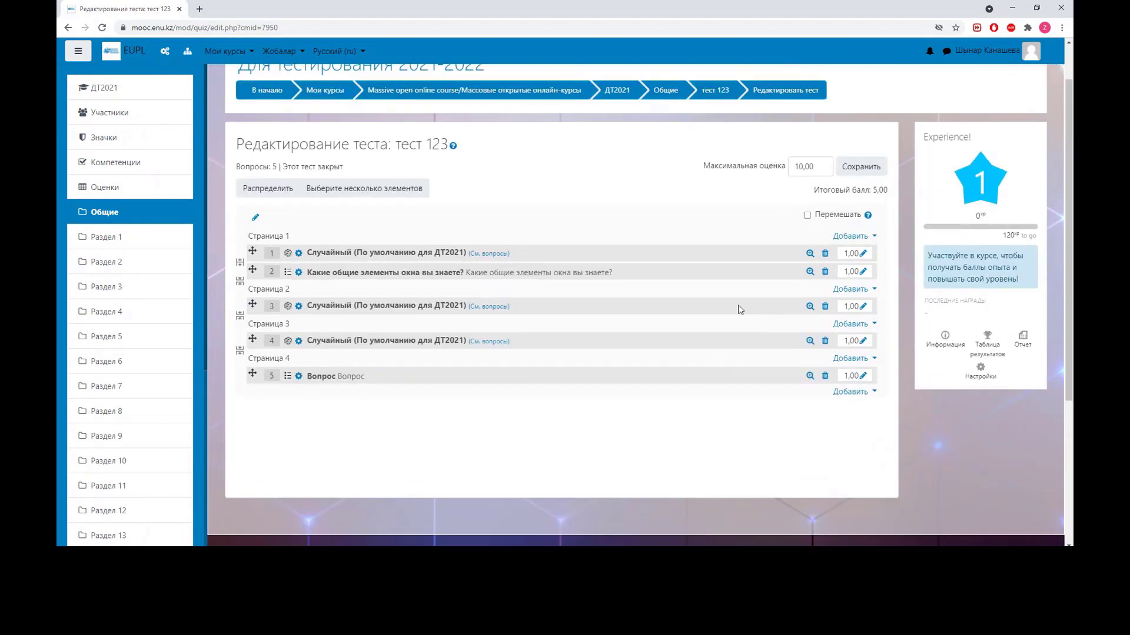
Enter 100 as the maximum grade of the quiz "тест 123"
{"action": "left_click", "coordinate": [820, 168]}
{"action": "key", "text": "ctrl+a"}
{"action": "type", "text": "100"}
{"action": "left_click", "coordinate": [768, 195]}
{"action": "left_click", "coordinate": [855, 393]}
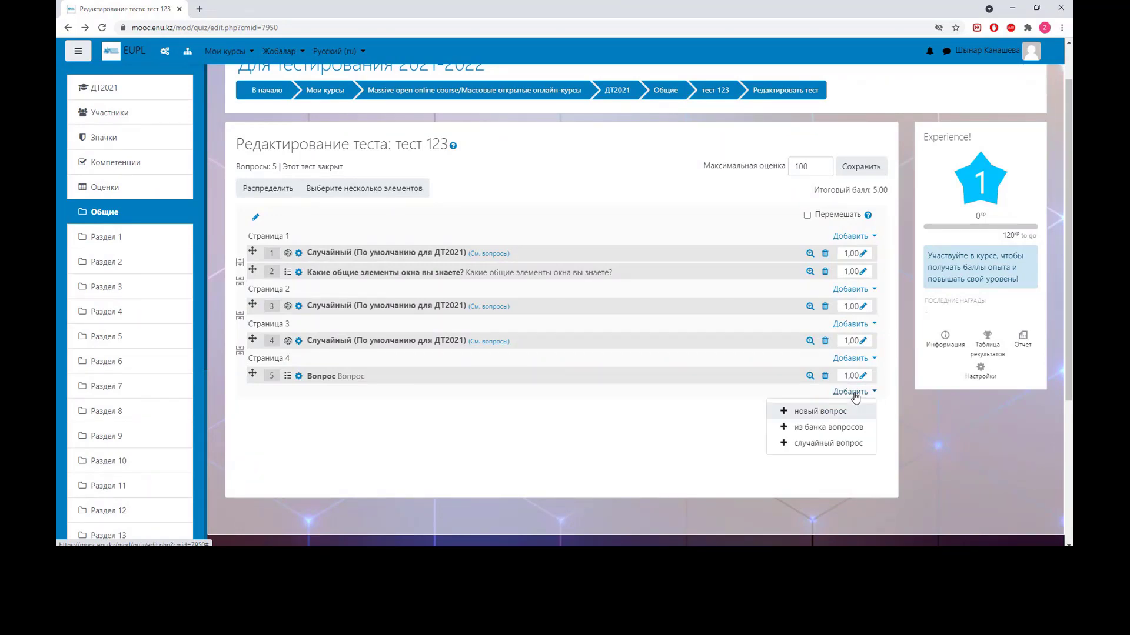
{"action": "left_click", "coordinate": [829, 411]}
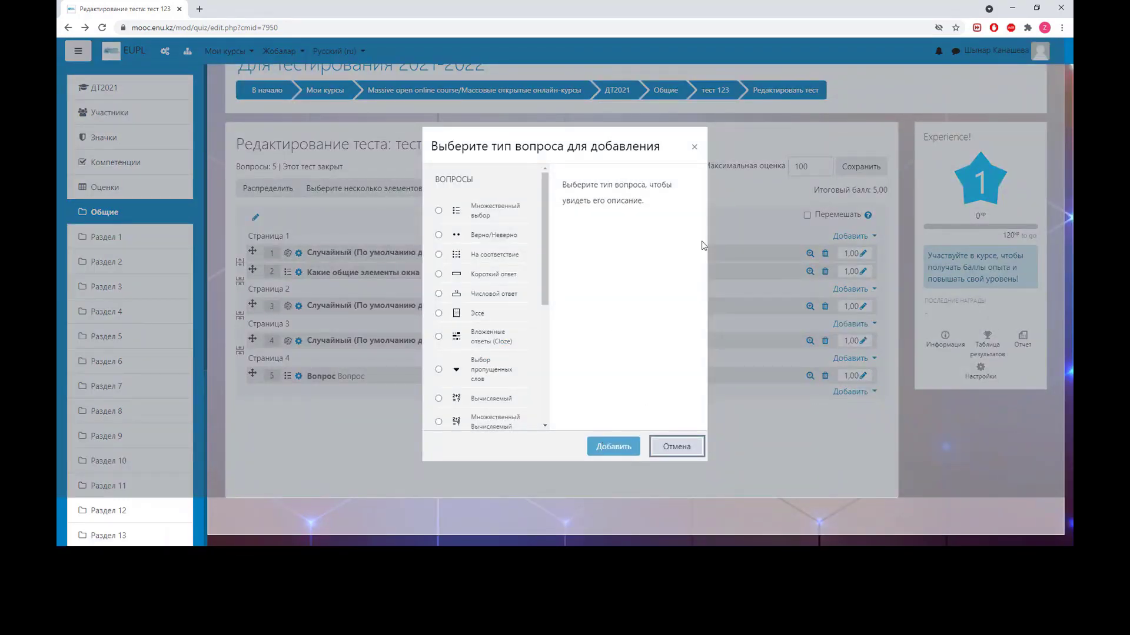
{"action": "left_click", "coordinate": [694, 148]}
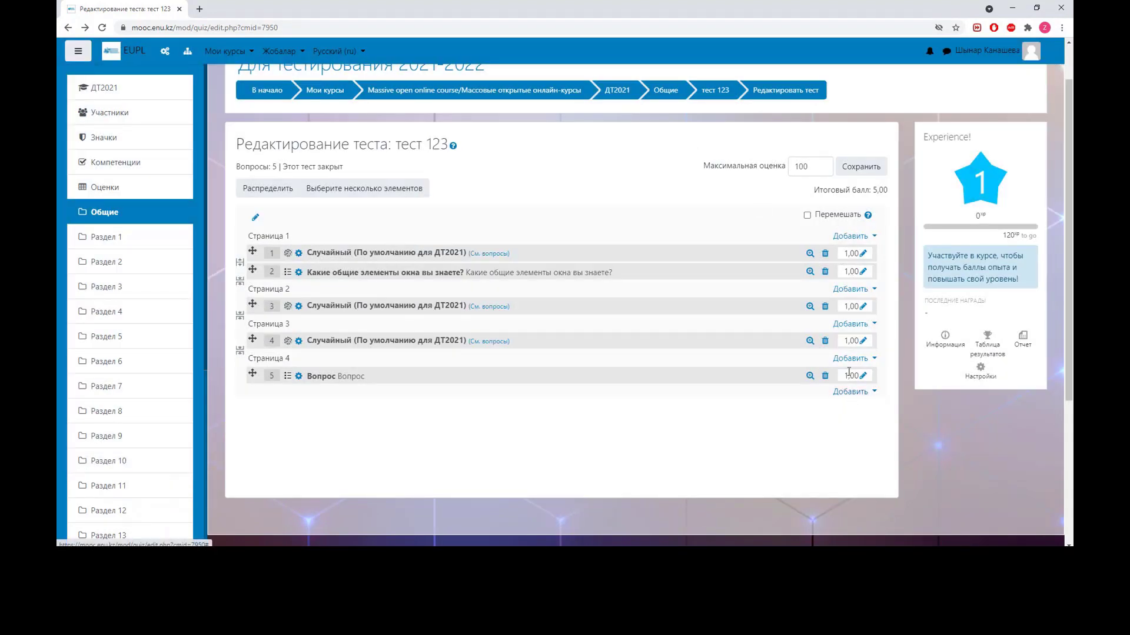
Set the mark of each of the five quiz questions to 5
{"action": "left_click", "coordinate": [865, 254]}
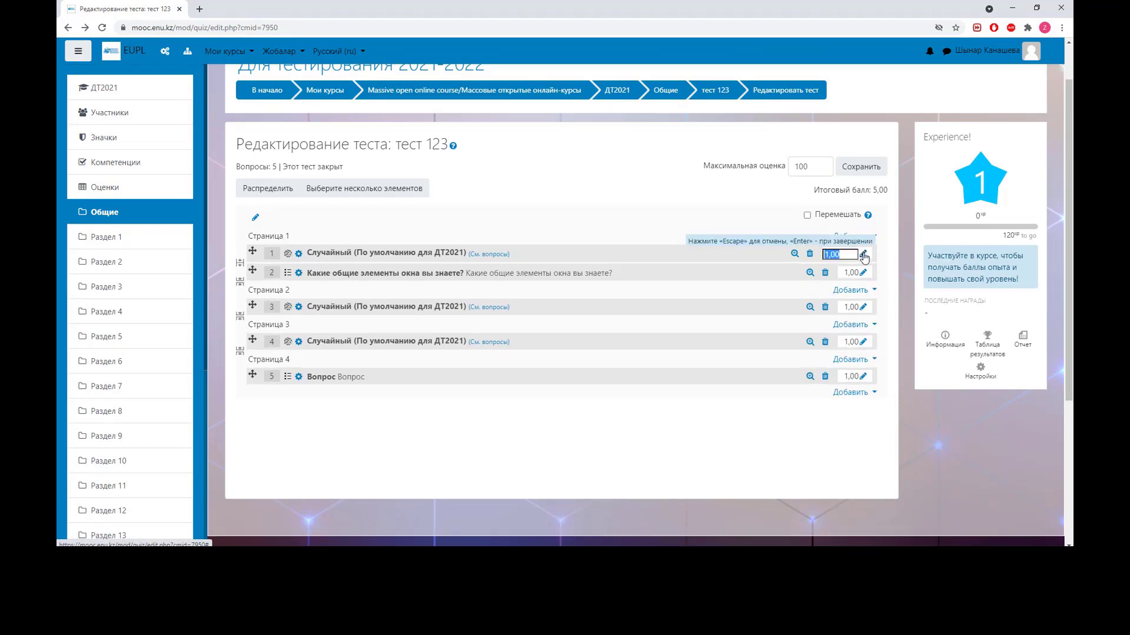
{"action": "type", "text": "5"}
{"action": "key", "text": "Return"}
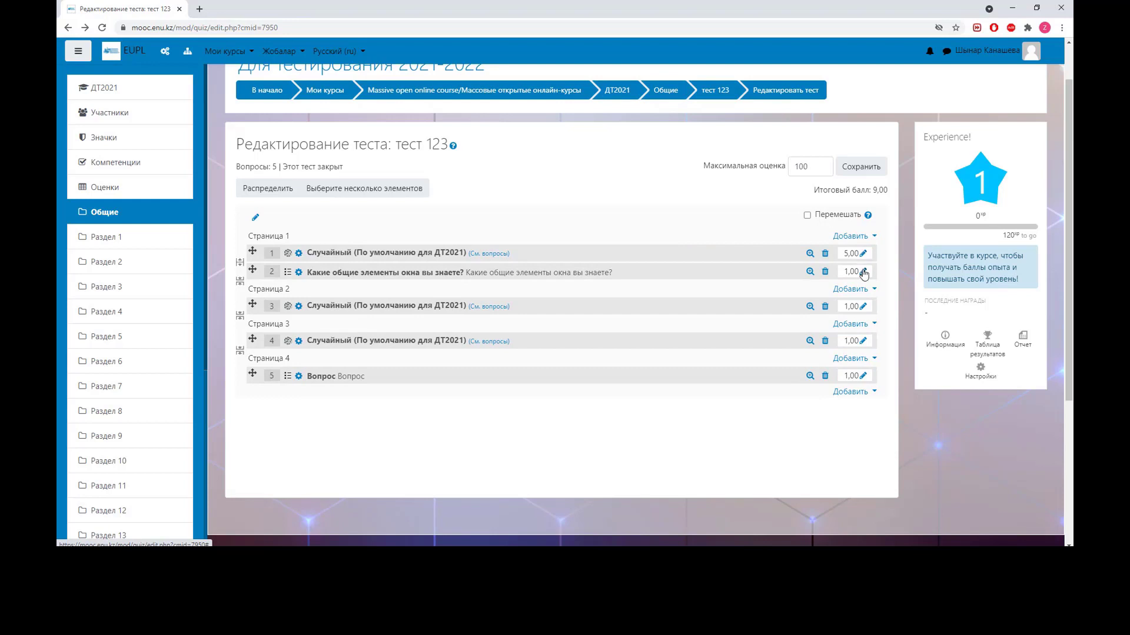
{"action": "left_click", "coordinate": [863, 273]}
{"action": "type", "text": "5"}
{"action": "key", "text": "Return"}
{"action": "left_click", "coordinate": [863, 307]}
{"action": "left_click", "coordinate": [864, 377]}
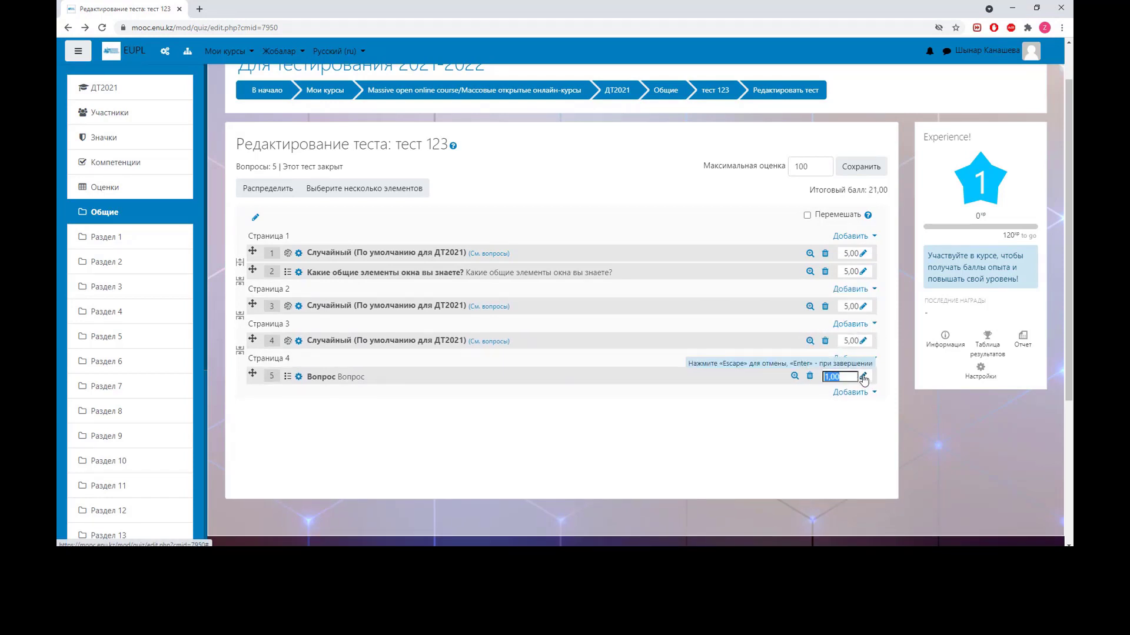
{"action": "type", "text": "5"}
{"action": "key", "text": "Return"}
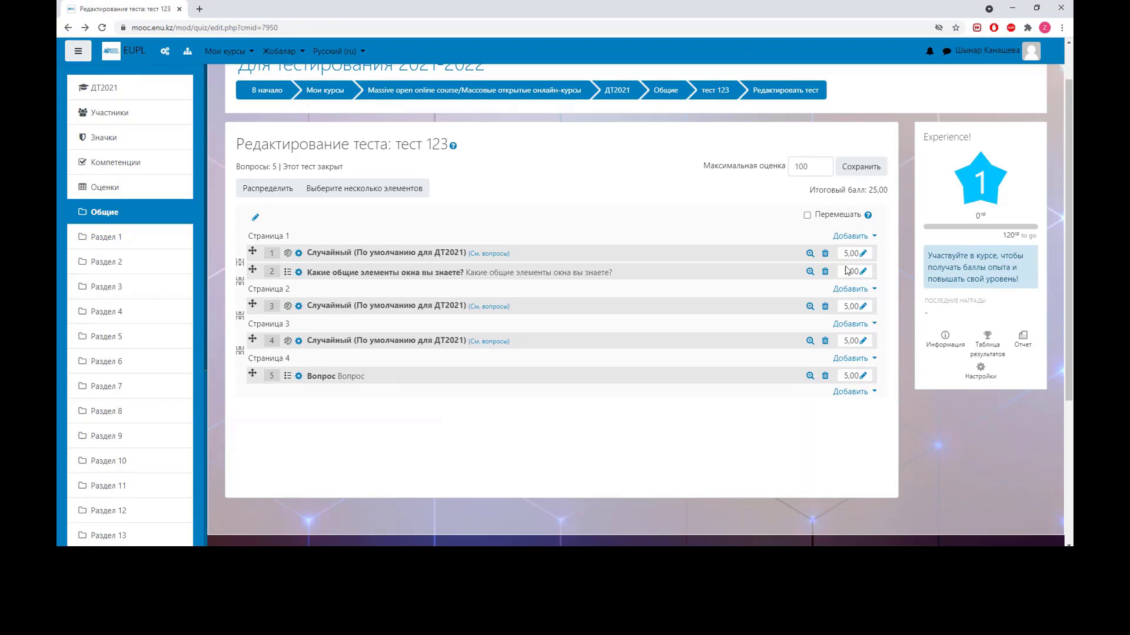
Start a new multiple-choice question (Множественный выбор) at the end of the quiz
{"action": "left_click", "coordinate": [851, 394]}
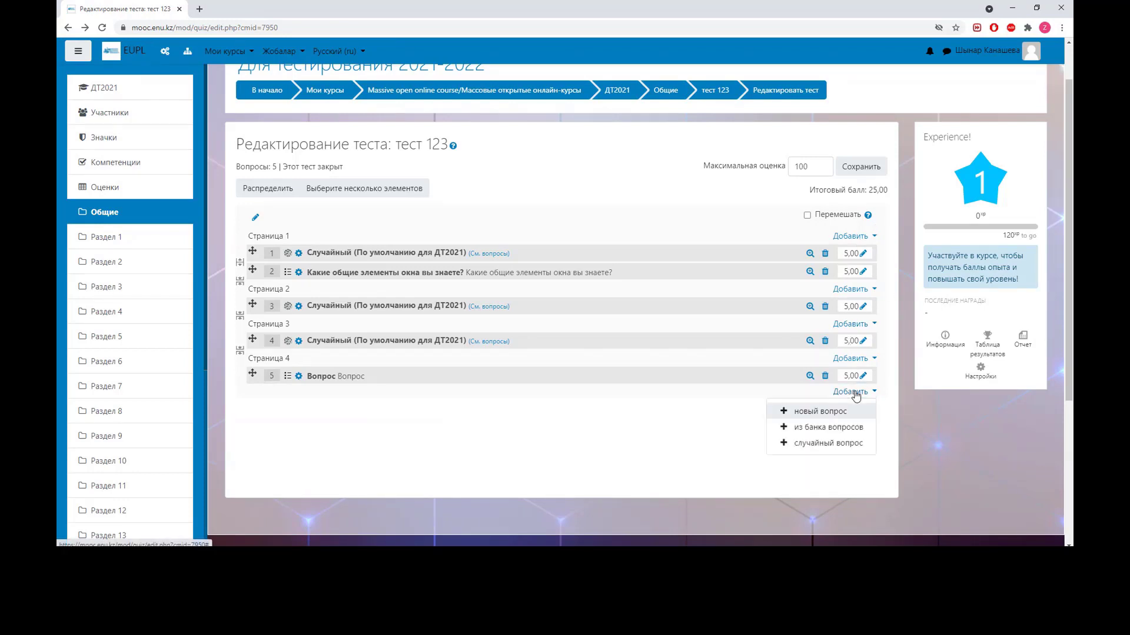
{"action": "left_click", "coordinate": [827, 413]}
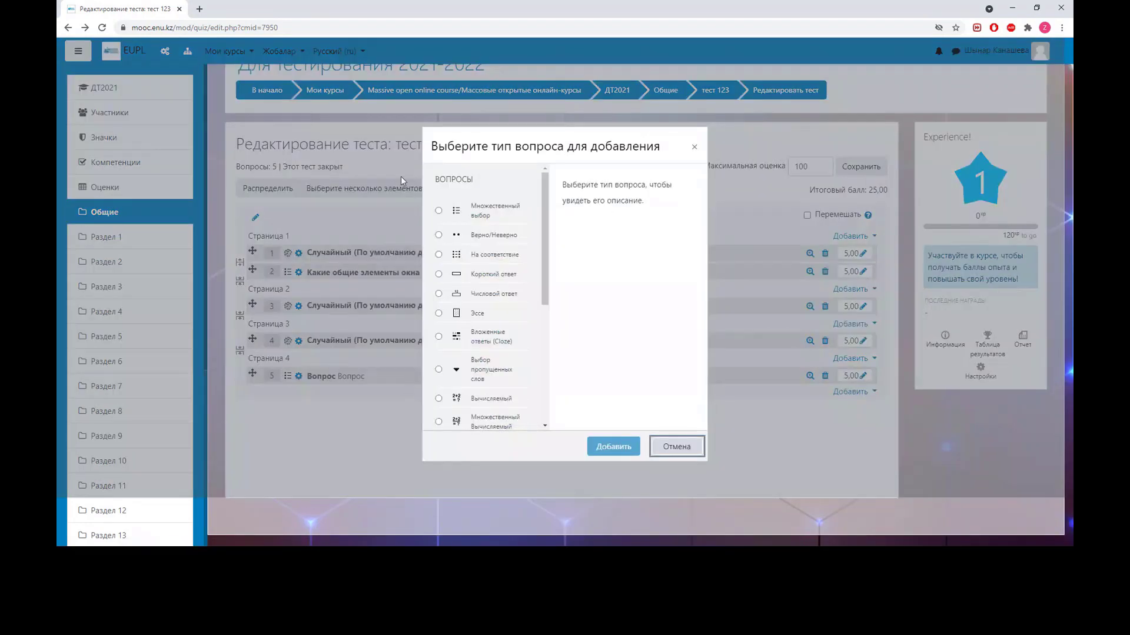
{"action": "left_click", "coordinate": [488, 214]}
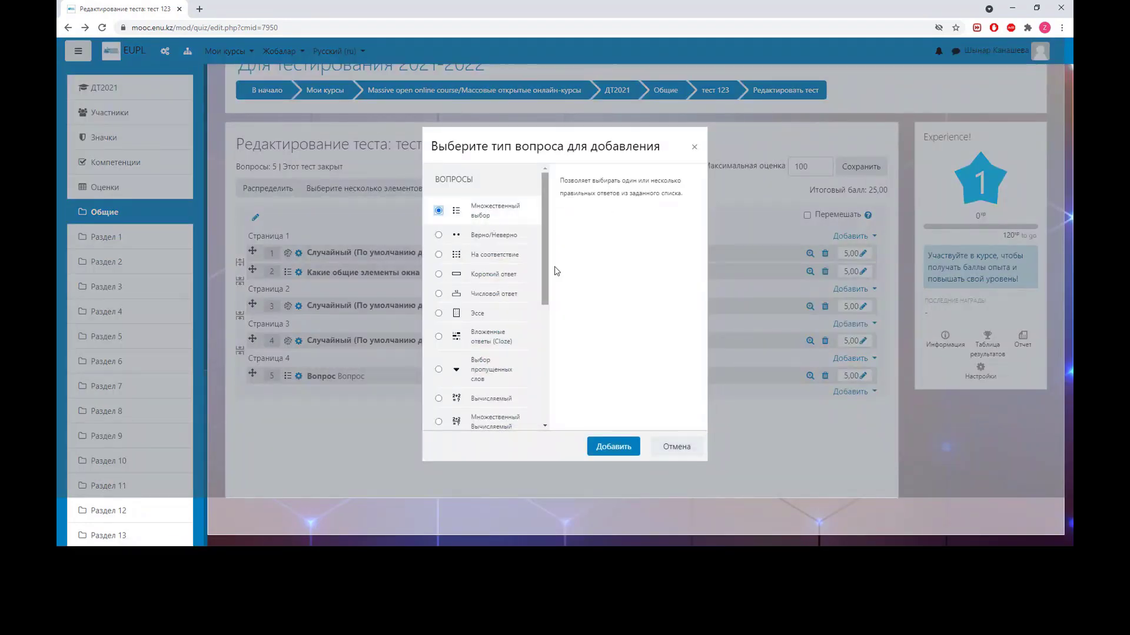
{"action": "left_click", "coordinate": [613, 445]}
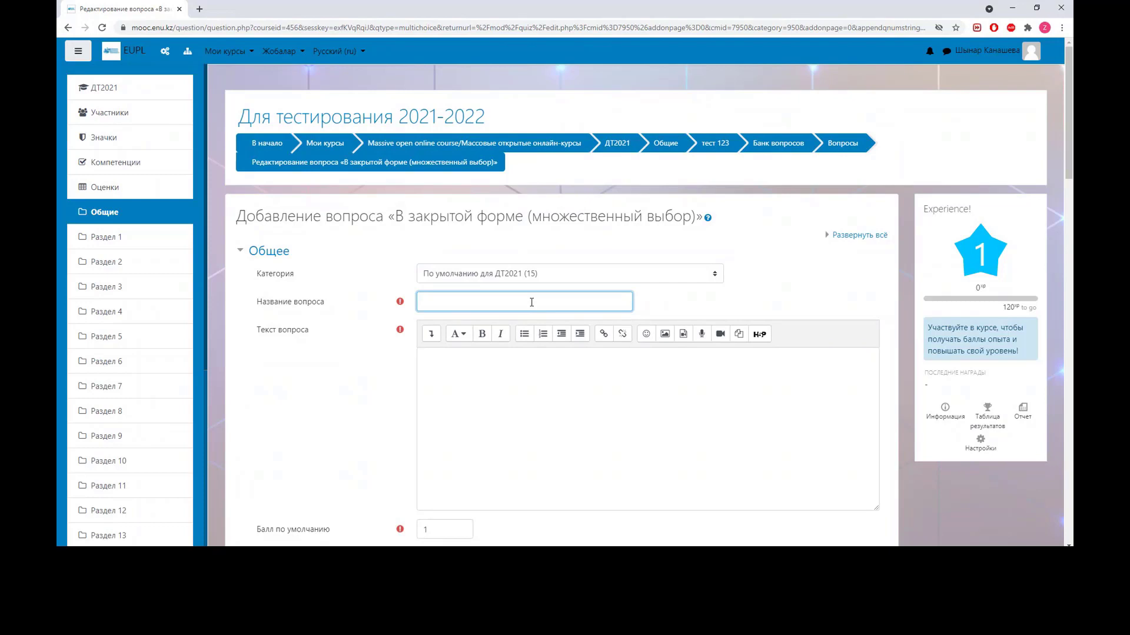
Use "дәріс қаралды ма?" as both the question name and the question text
{"action": "type", "text": "дәріс қаралды ма?"}
{"action": "left_click", "coordinate": [502, 378]}
{"action": "left_click_drag", "start_coordinate": [504, 301], "coordinate": [420, 304]}
{"action": "key", "text": "ctrl+c"}
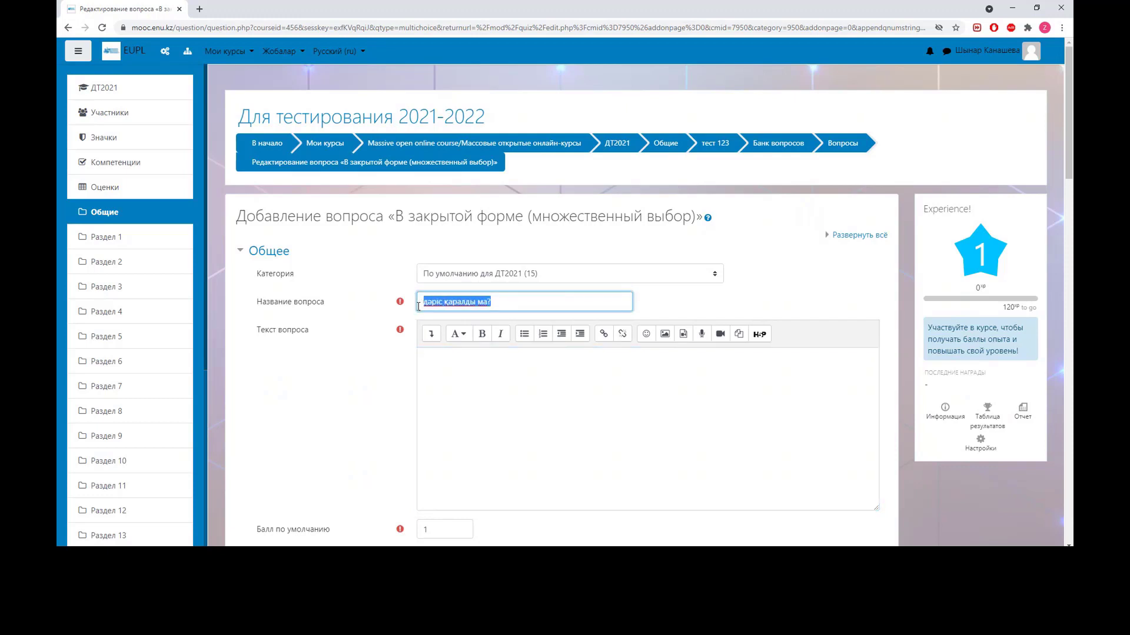
{"action": "left_click", "coordinate": [431, 375]}
{"action": "key", "text": "ctrl+v"}
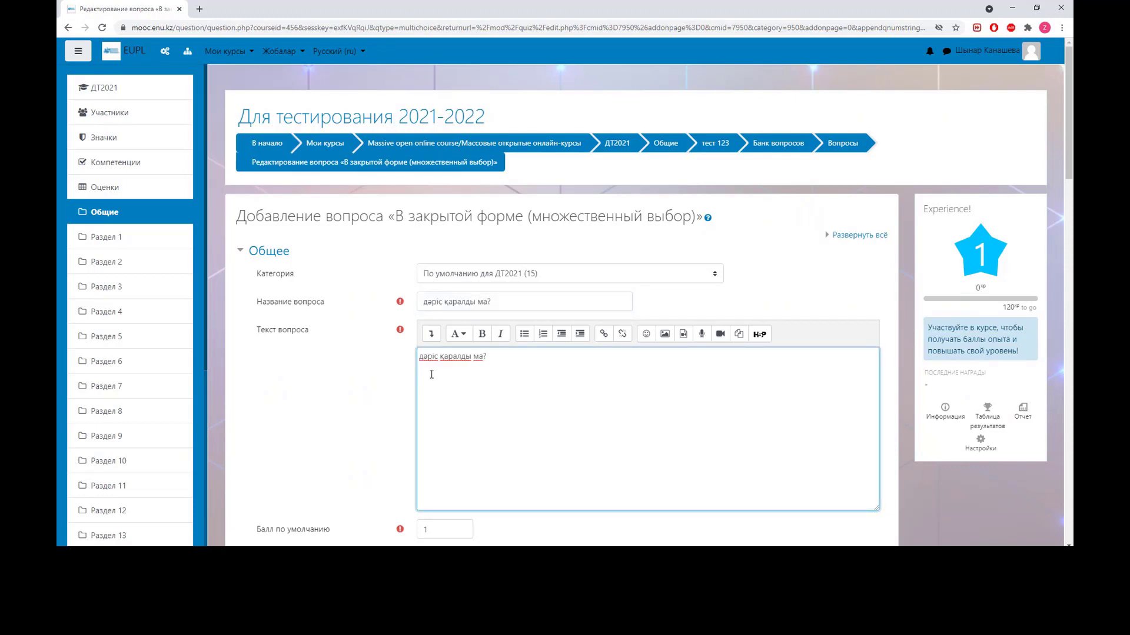
Enter "иә" as answer option 1 and set its grade to 100%
{"action": "scroll", "coordinate": [623, 320], "scroll_direction": "down", "scroll_amount": 7}
{"action": "left_click", "coordinate": [554, 318]}
{"action": "type", "text": "да"}
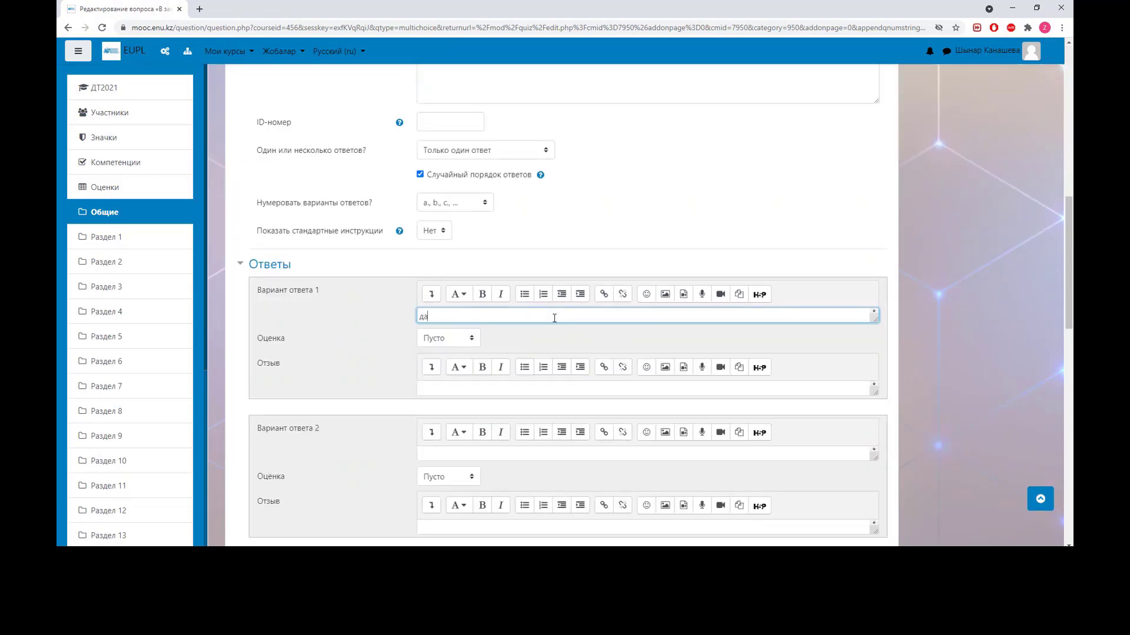
{"action": "key", "text": "BackSpace"}
{"action": "key", "text": "BackSpace"}
{"action": "type", "text": "иә"}
{"action": "left_click", "coordinate": [472, 340]}
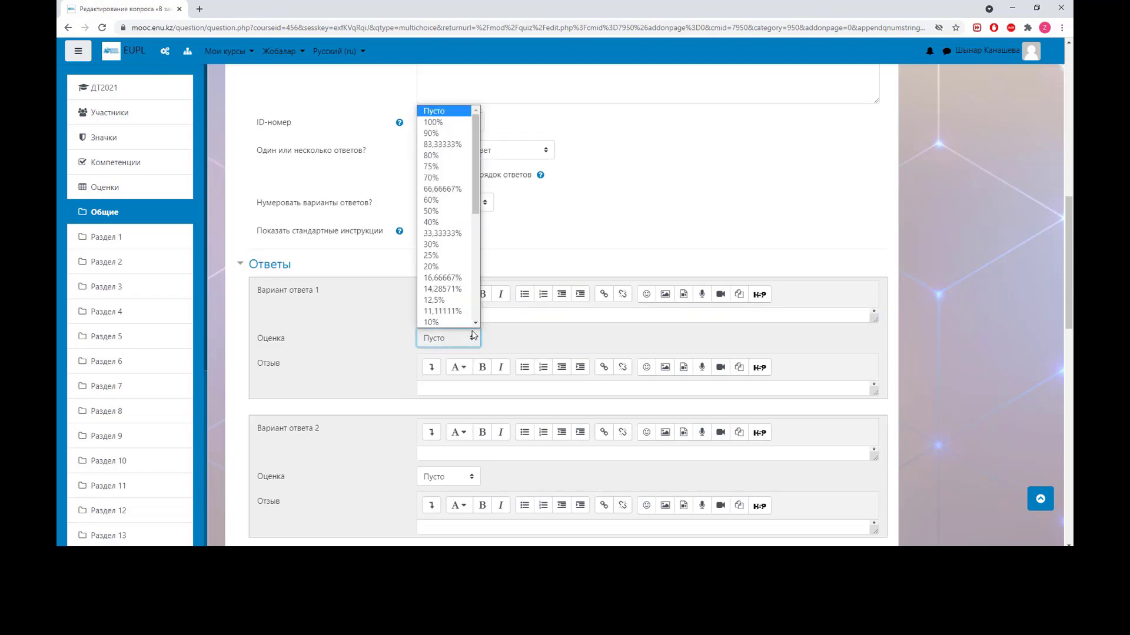
{"action": "left_click", "coordinate": [438, 123]}
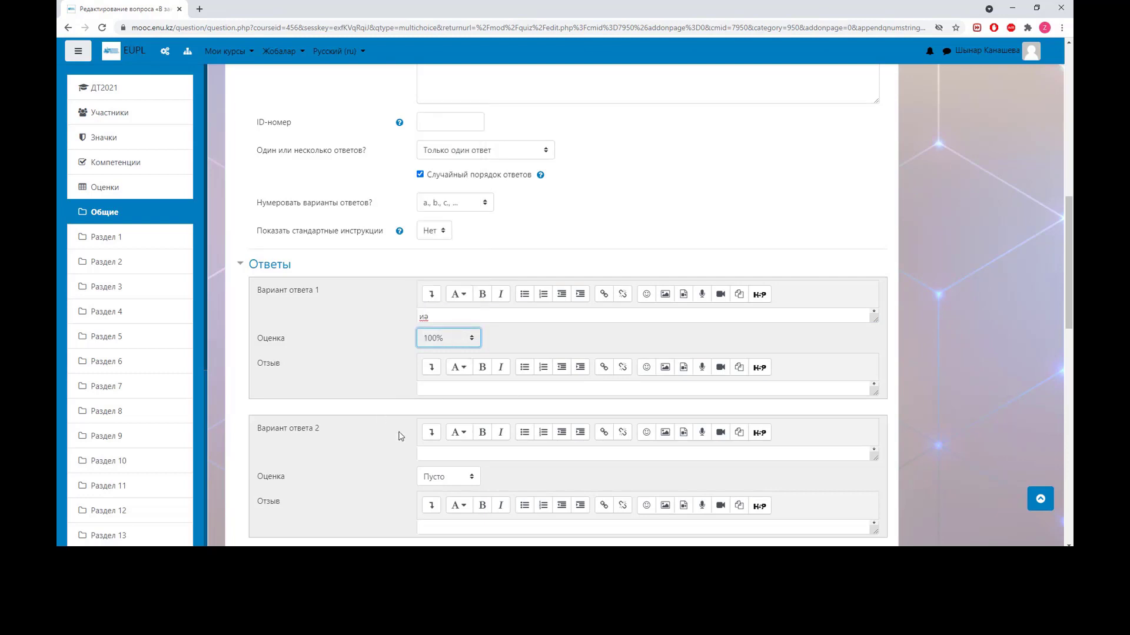
Enter "жоқ" as answer option 2 and save the question to the quiz
{"action": "left_click", "coordinate": [448, 457]}
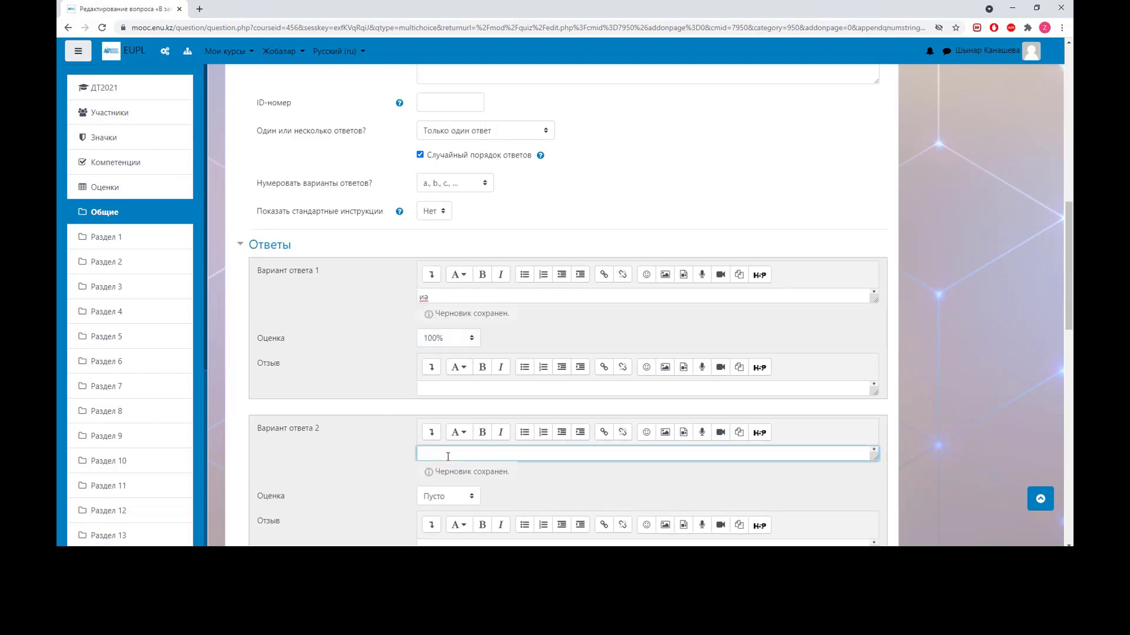
{"action": "type", "text": "жо"}
{"action": "scroll", "coordinate": [562, 412], "scroll_direction": "down", "scroll_amount": 4}
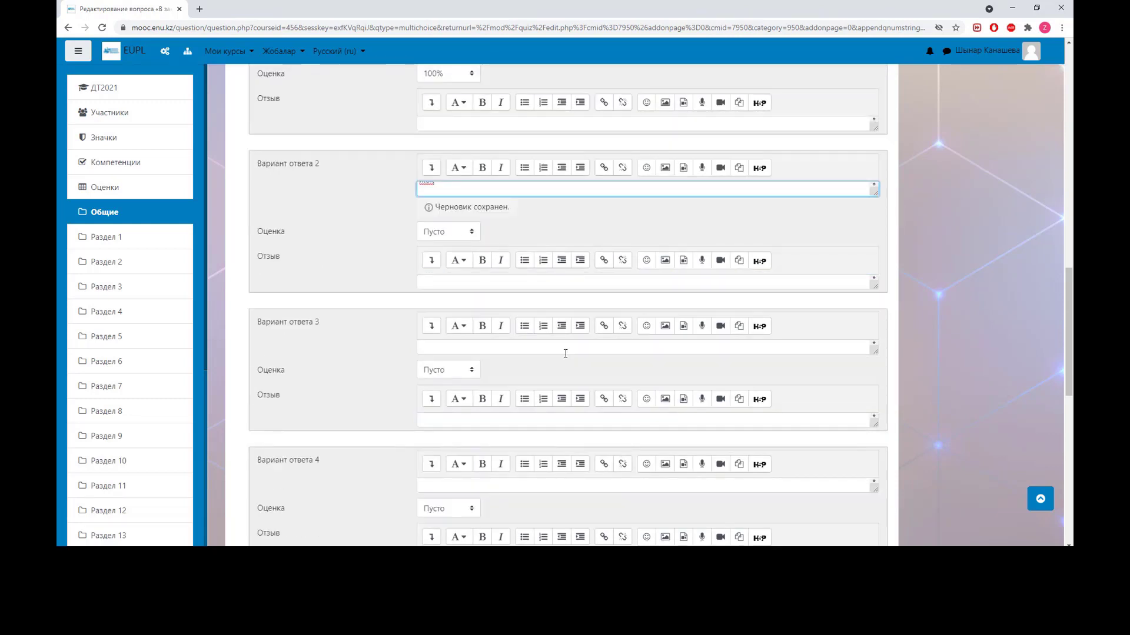
{"action": "scroll", "coordinate": [566, 353], "scroll_direction": "down", "scroll_amount": 10}
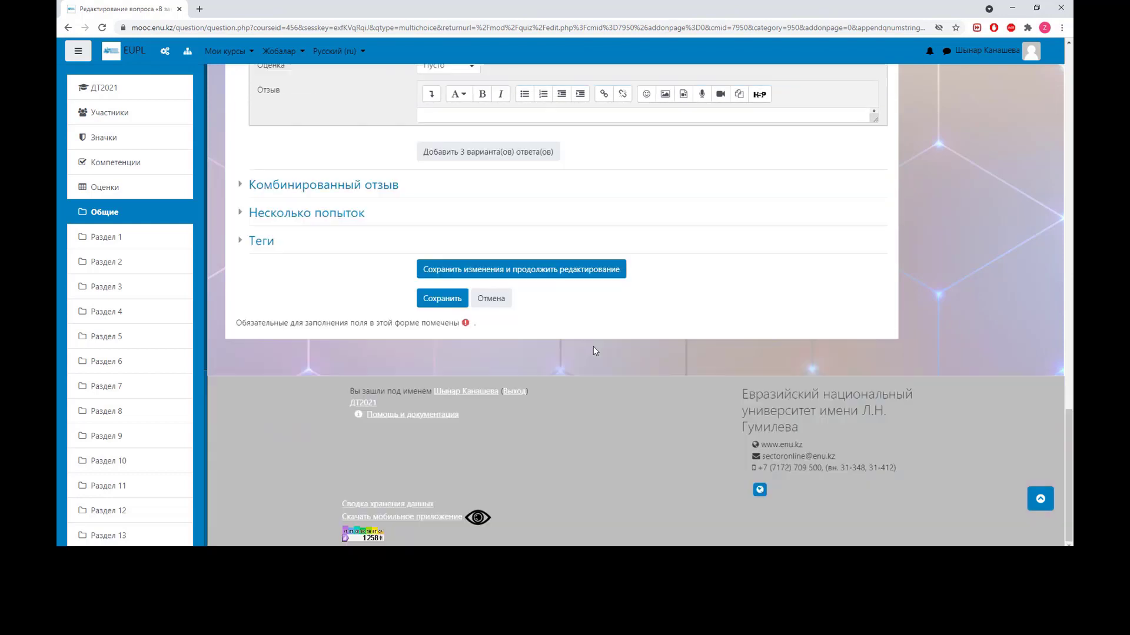
{"action": "left_click", "coordinate": [438, 299]}
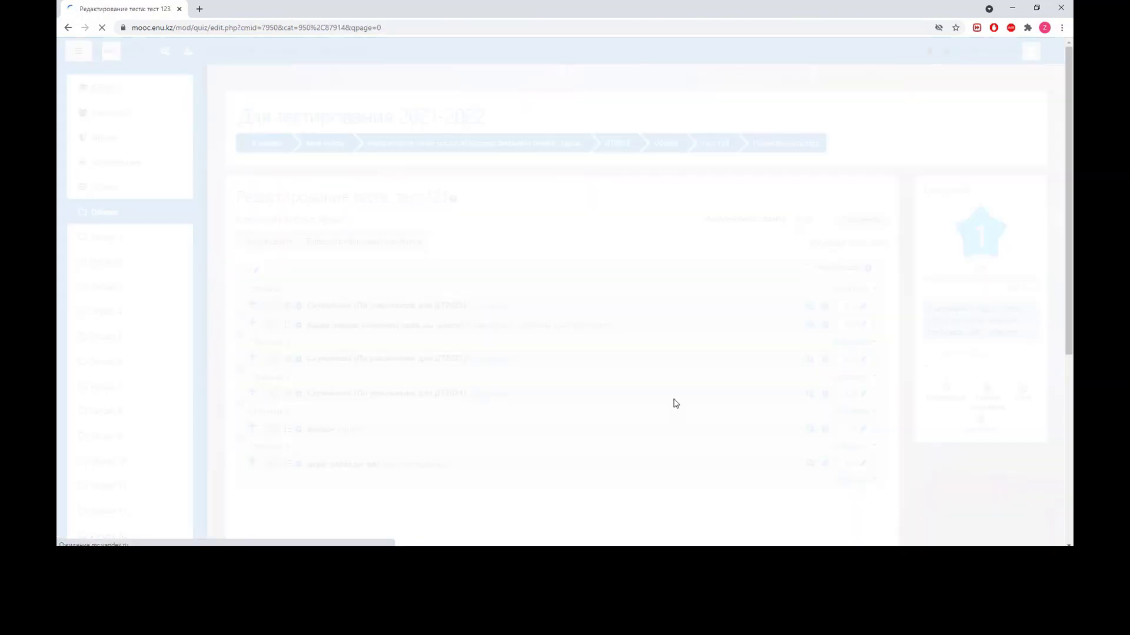
Set the mark of the question "дәріс қаралды ма?" to 75
{"action": "scroll", "coordinate": [696, 456], "scroll_direction": "down", "scroll_amount": 2}
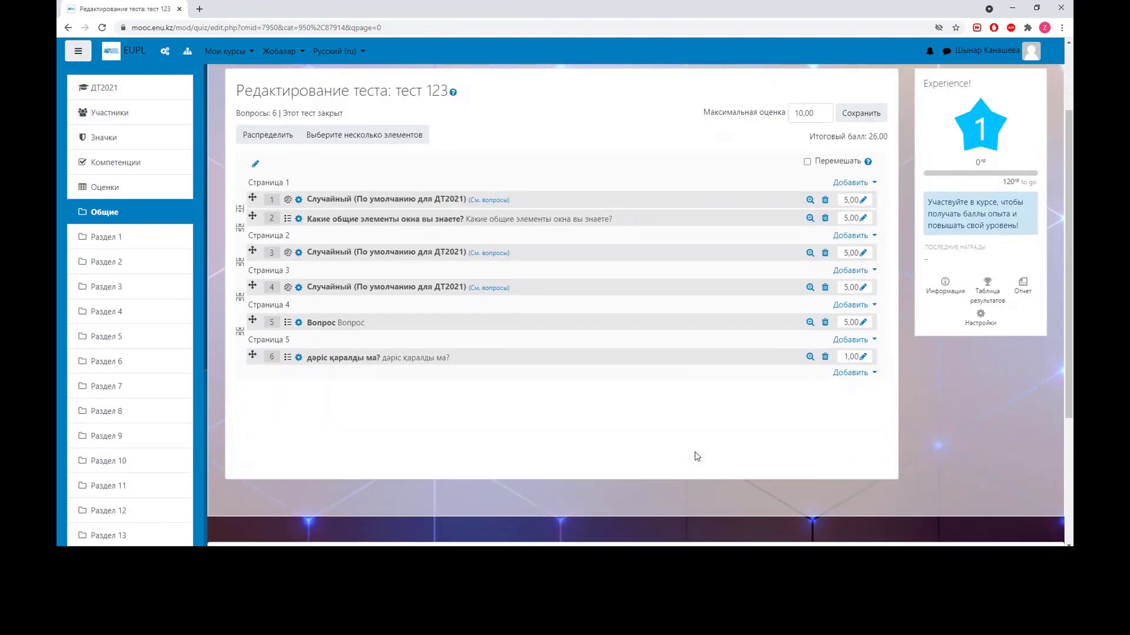
{"action": "scroll", "coordinate": [696, 456], "scroll_direction": "down", "scroll_amount": 2}
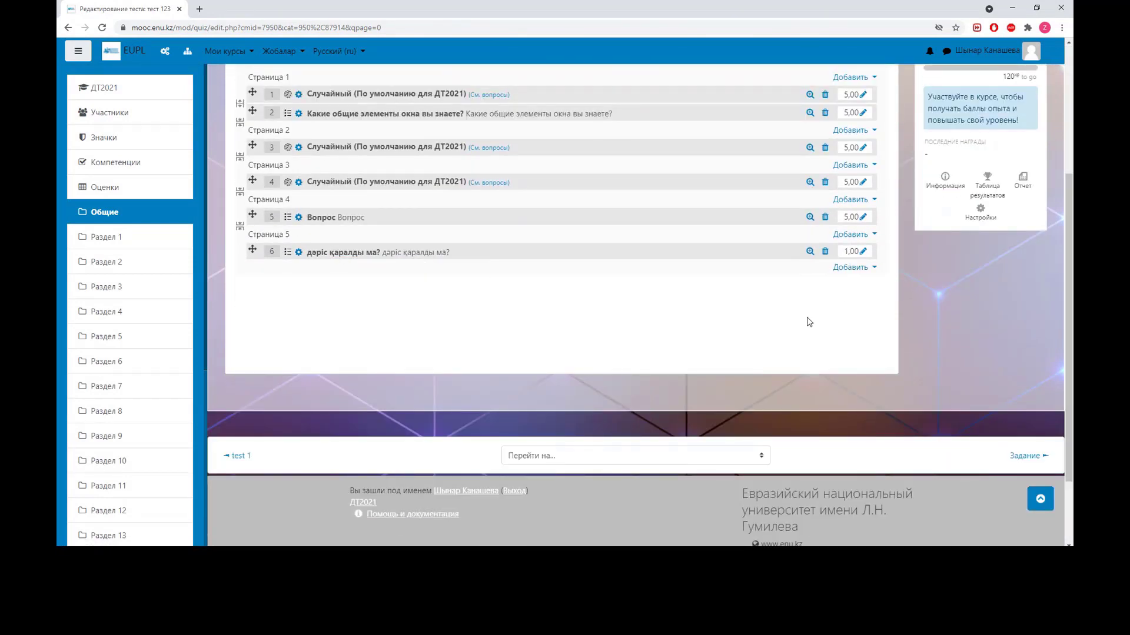
{"action": "scroll", "coordinate": [809, 322], "scroll_direction": "up", "scroll_amount": 3}
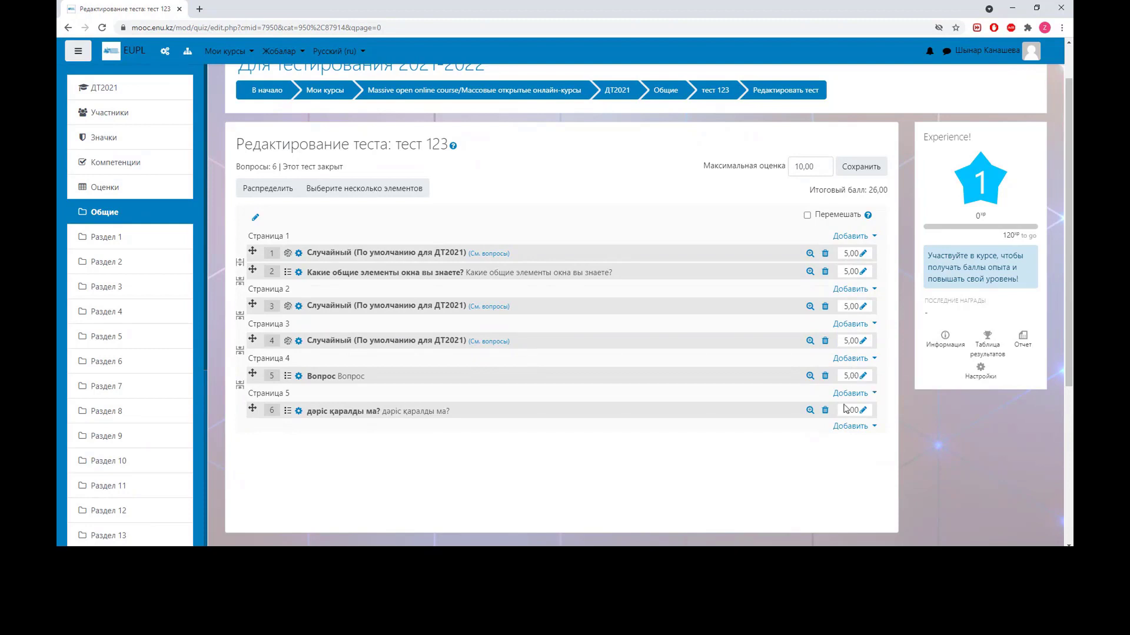
{"action": "left_click", "coordinate": [862, 410]}
{"action": "type", "text": "75"}
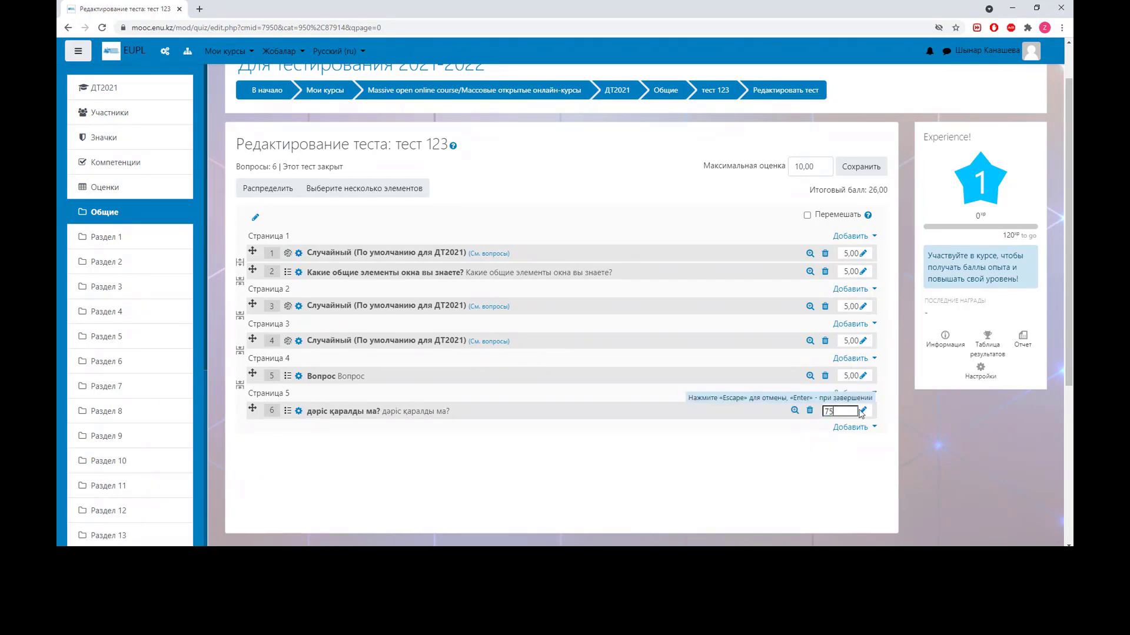
{"action": "key", "text": "Return"}
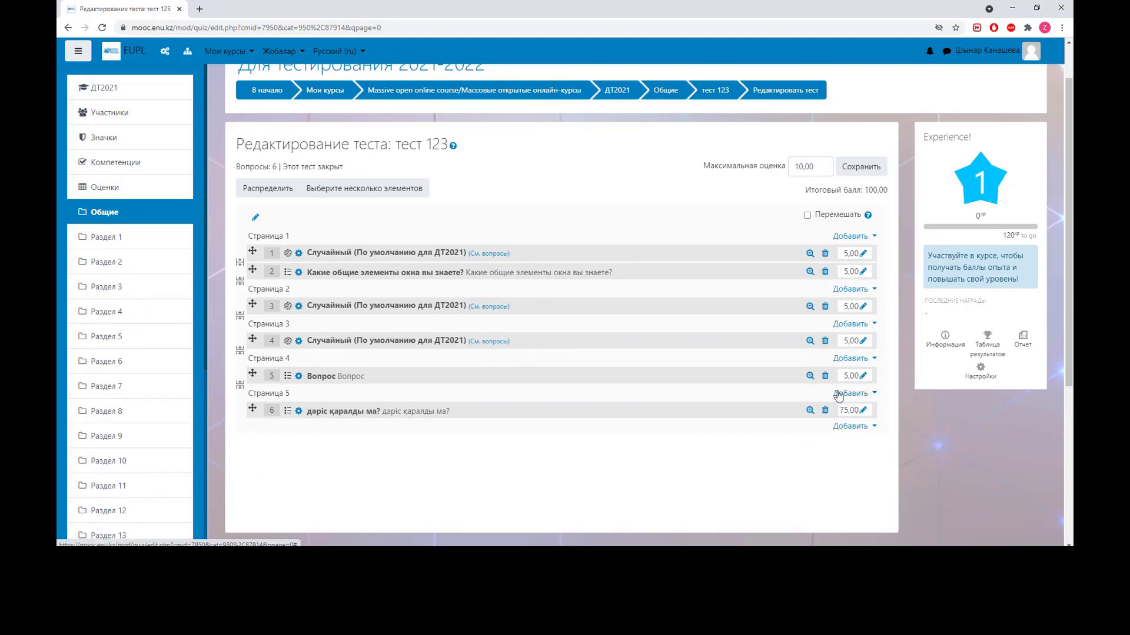
Preview the question "дәріс қаралды ма?" with the answer "иә" selected and close the preview
{"action": "left_click", "coordinate": [810, 411]}
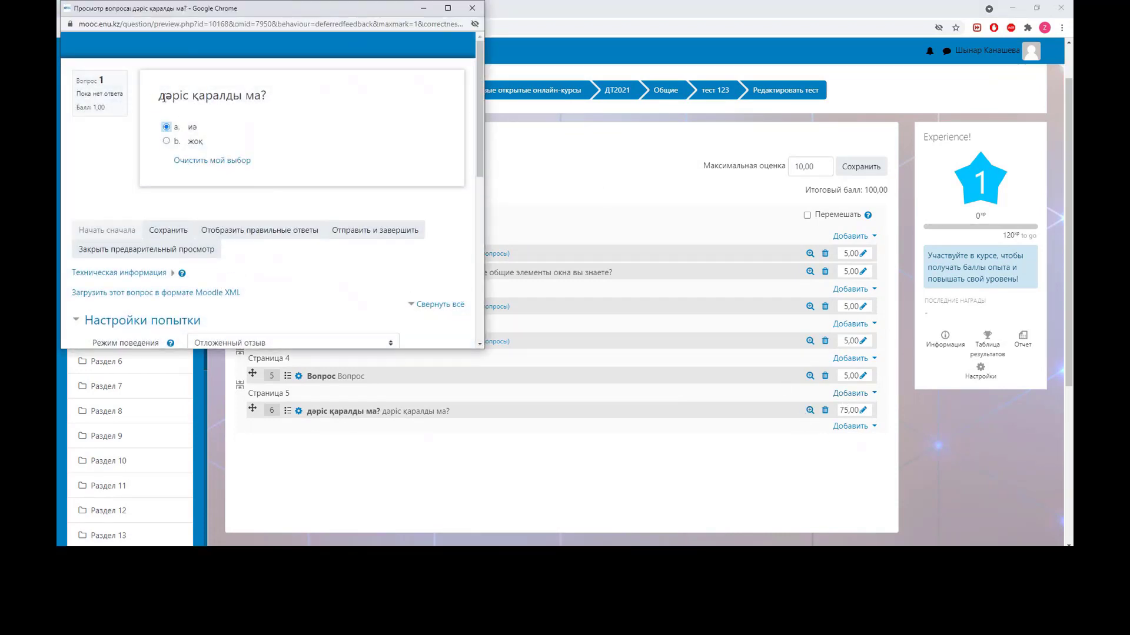
{"action": "scroll", "coordinate": [330, 189], "scroll_direction": "down", "scroll_amount": 7}
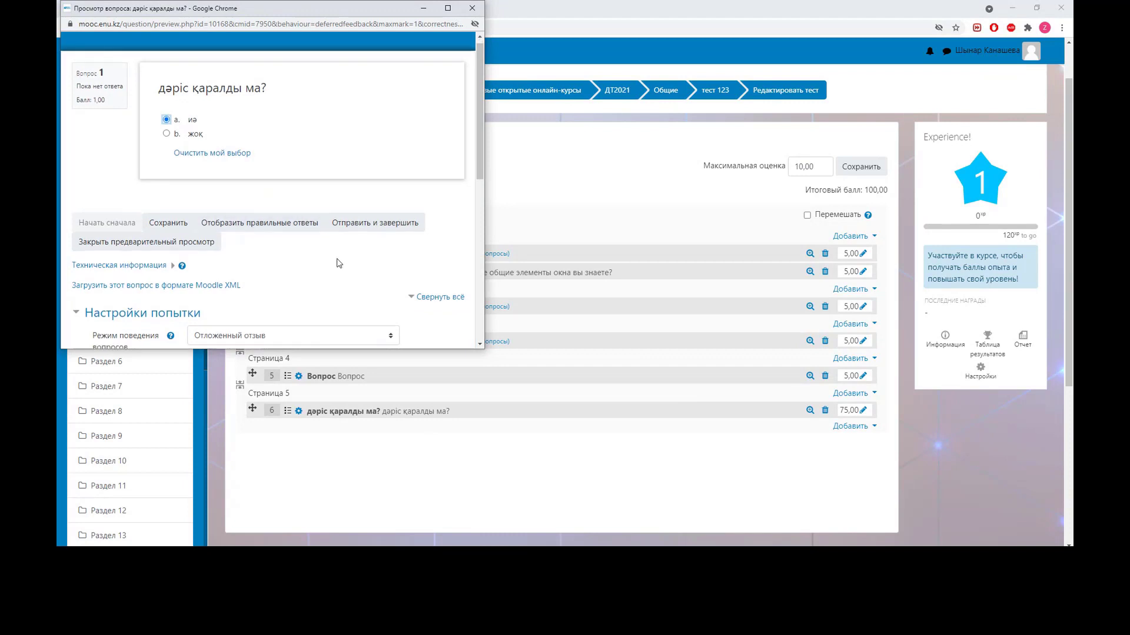
{"action": "scroll", "coordinate": [403, 252], "scroll_direction": "up", "scroll_amount": 6}
{"action": "left_click", "coordinate": [473, 8]}
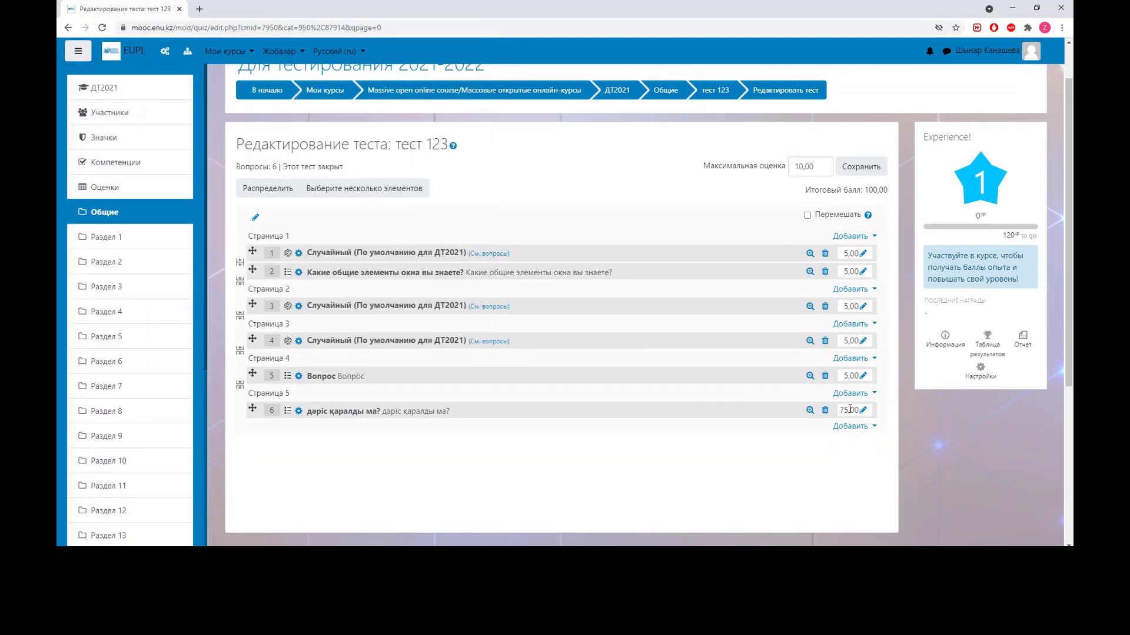
Set the maximum grade of the quiz "тест 123" to 100 and save it
{"action": "left_click", "coordinate": [819, 166]}
{"action": "key", "text": "BackSpace"}
{"action": "key", "text": "BackSpace"}
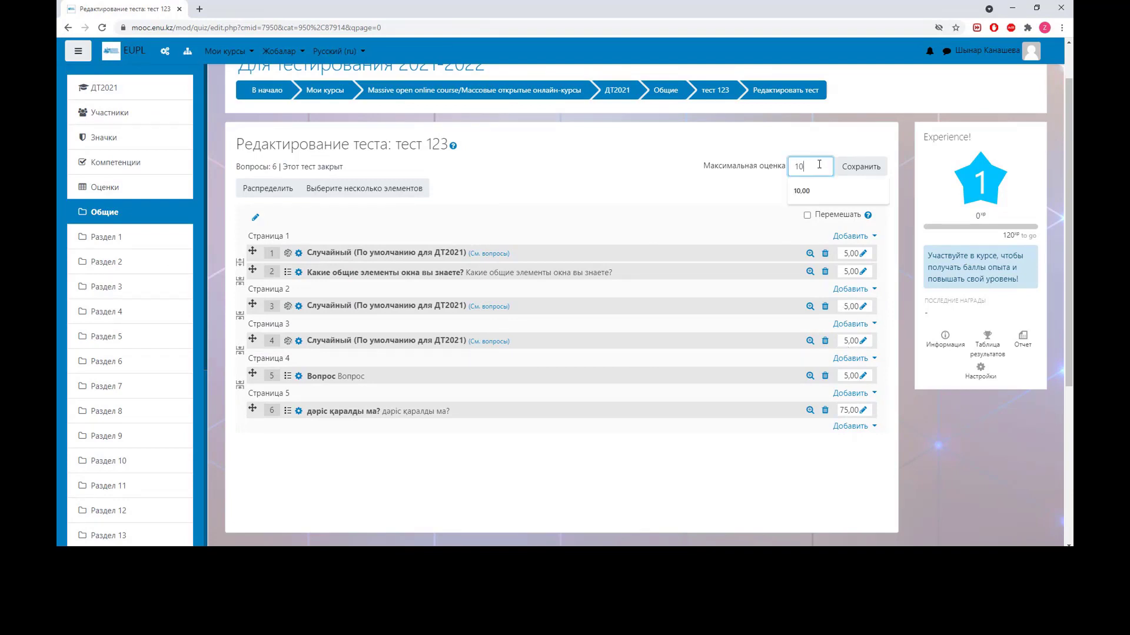
{"action": "type", "text": "0"}
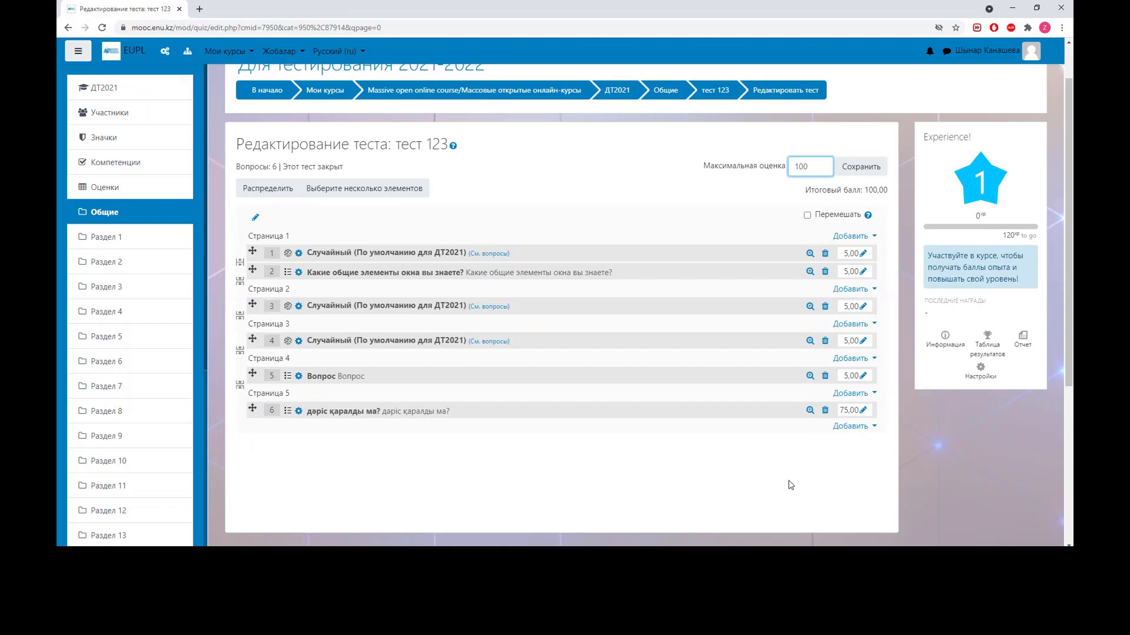
{"action": "left_click", "coordinate": [864, 168]}
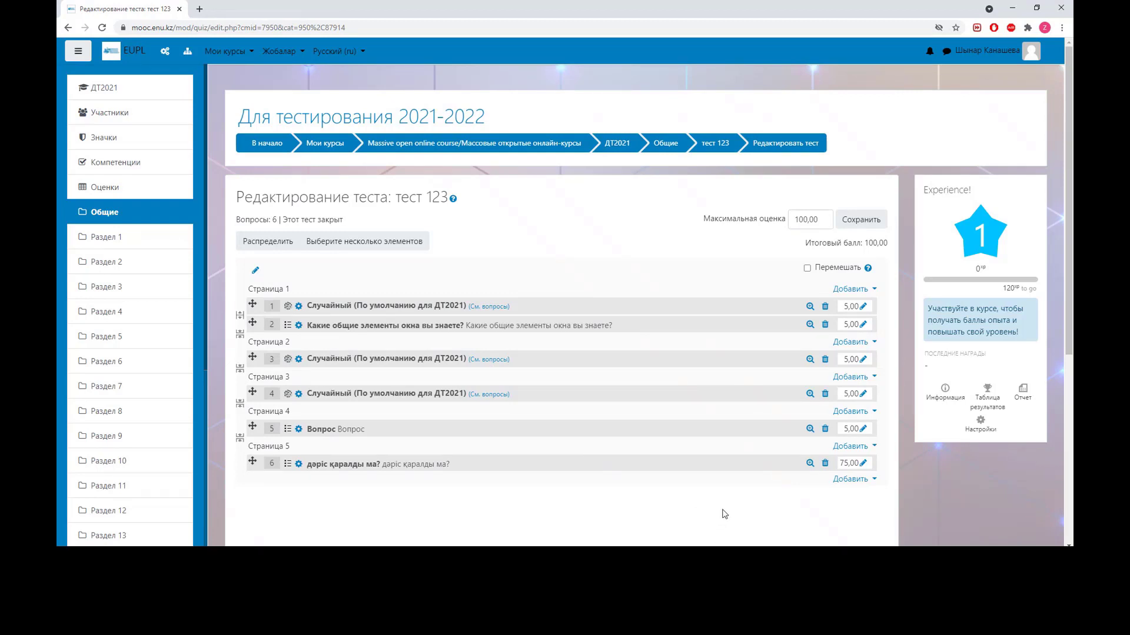
{"action": "scroll", "coordinate": [723, 512], "scroll_direction": "down", "scroll_amount": 2}
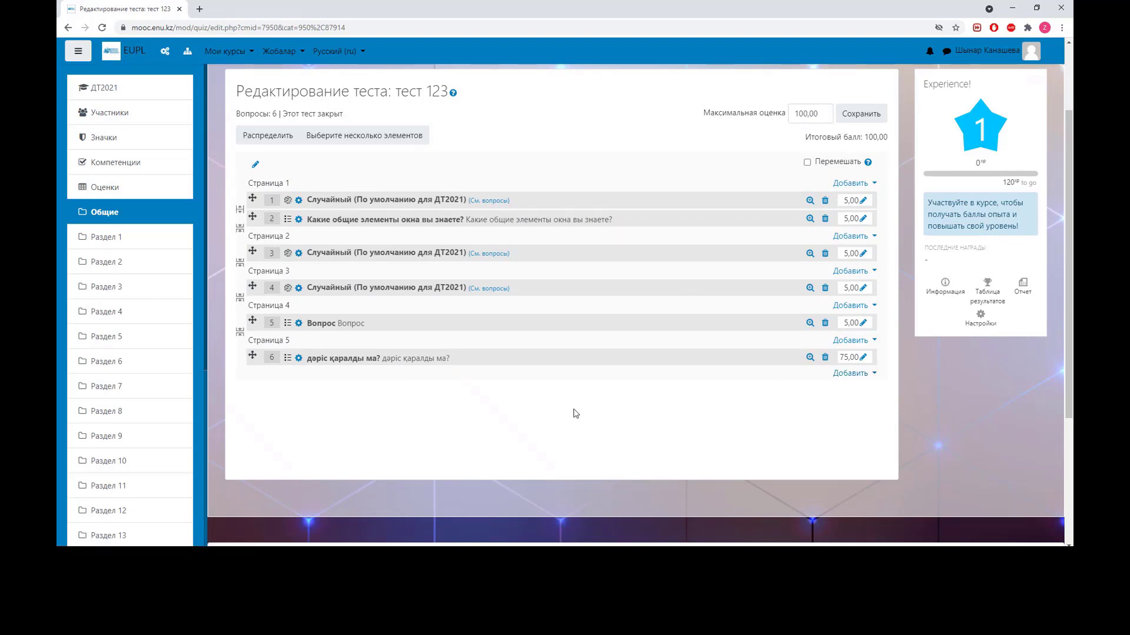
{"action": "scroll", "coordinate": [576, 413], "scroll_direction": "up", "scroll_amount": 2}
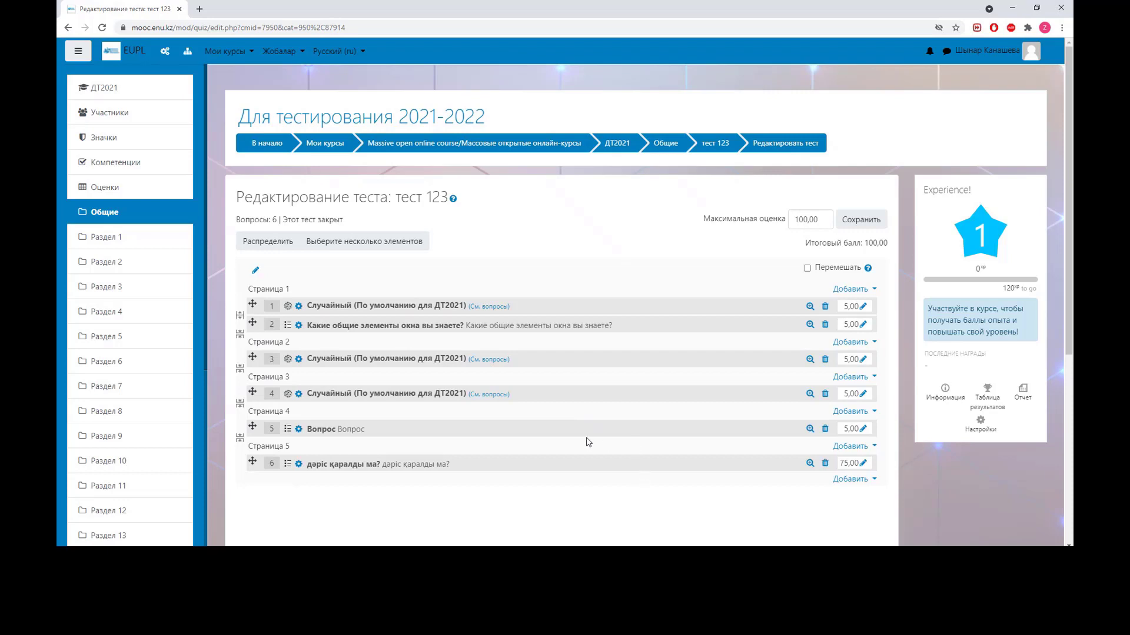
{"action": "scroll", "coordinate": [595, 497], "scroll_direction": "down", "scroll_amount": 2}
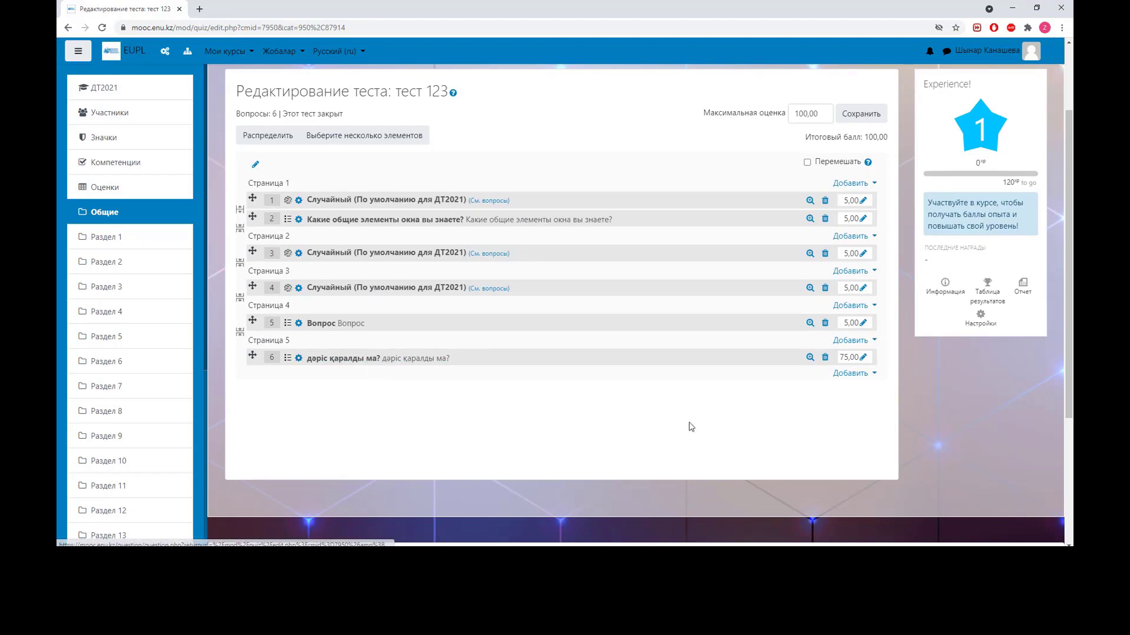
{"action": "scroll", "coordinate": [691, 426], "scroll_direction": "up", "scroll_amount": 2}
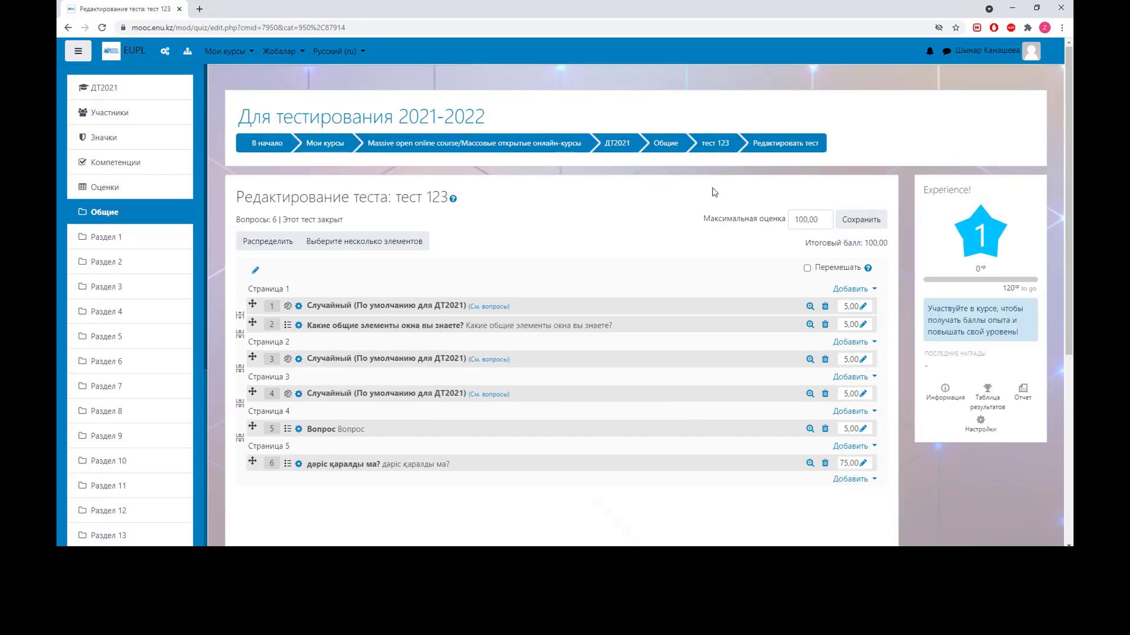
Return to the overview page of "тест 123" and reopen the quiz for editing its questions
{"action": "left_click", "coordinate": [715, 143]}
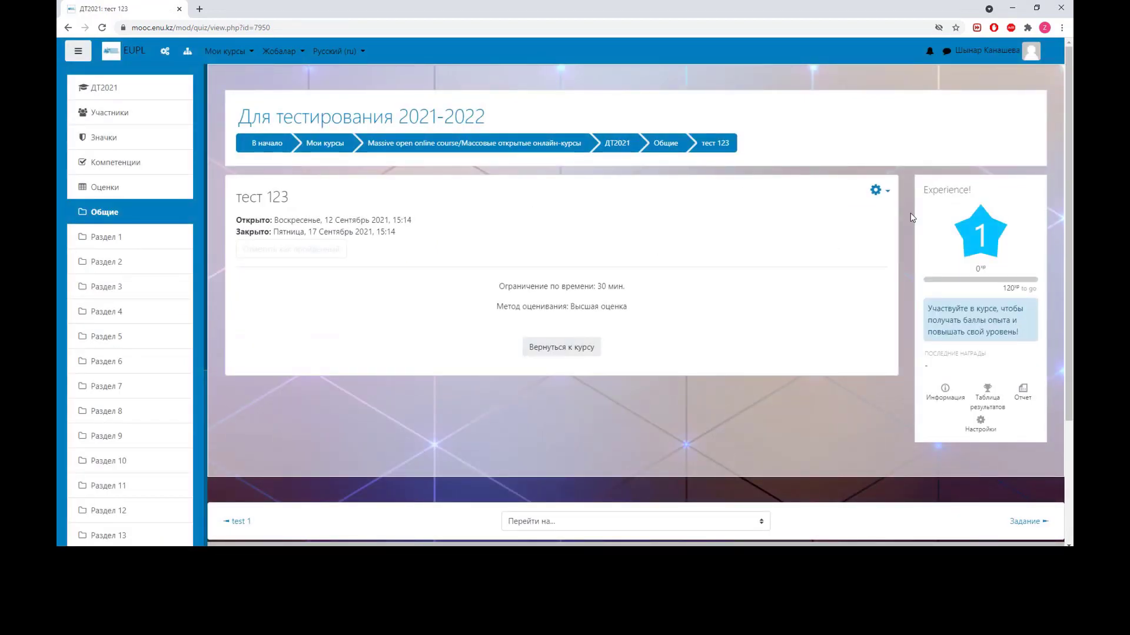
{"action": "left_click", "coordinate": [875, 189]}
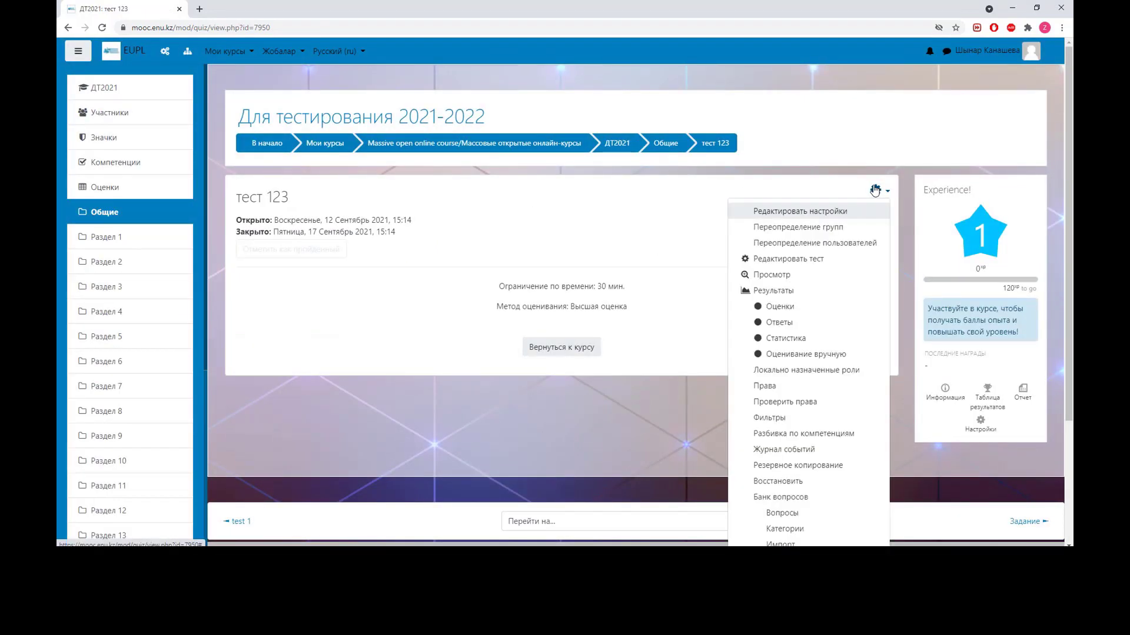
{"action": "left_click", "coordinate": [807, 262]}
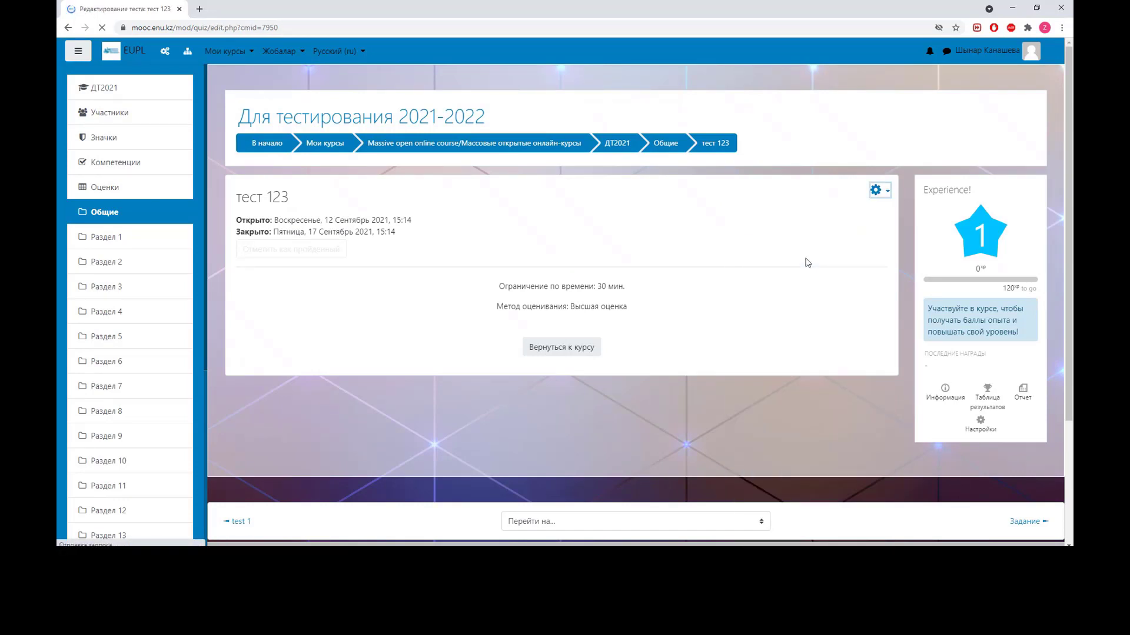